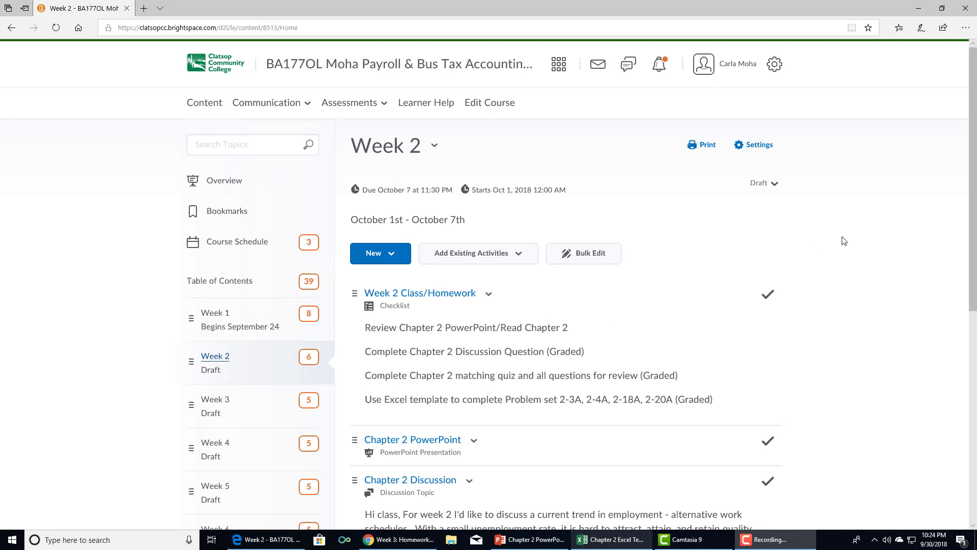
Find and open the Chapter 2 Excel Template item in the D2L course content.
scroll(842, 240, down, 3)
scroll(843, 241, up, 3)
scroll(896, 249, down, 2)
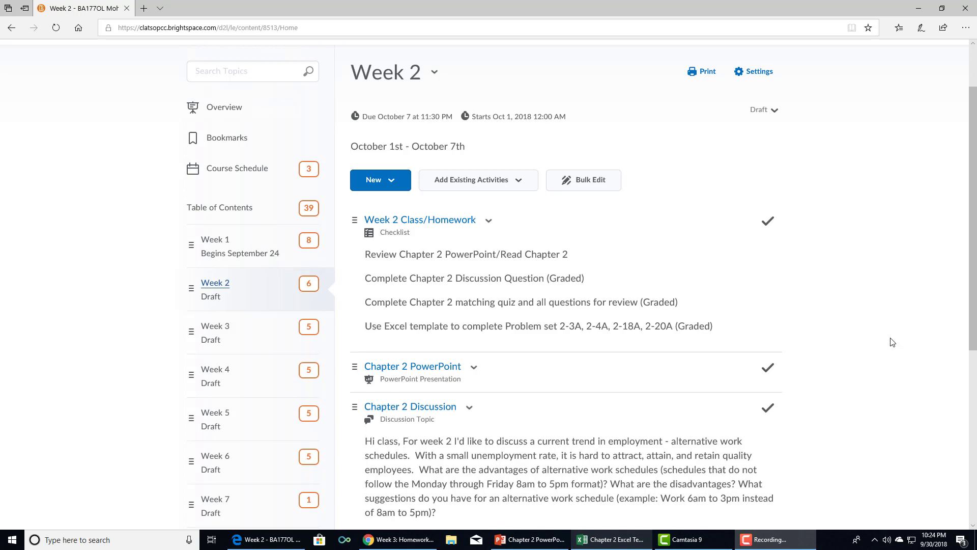
scroll(893, 342, down, 6)
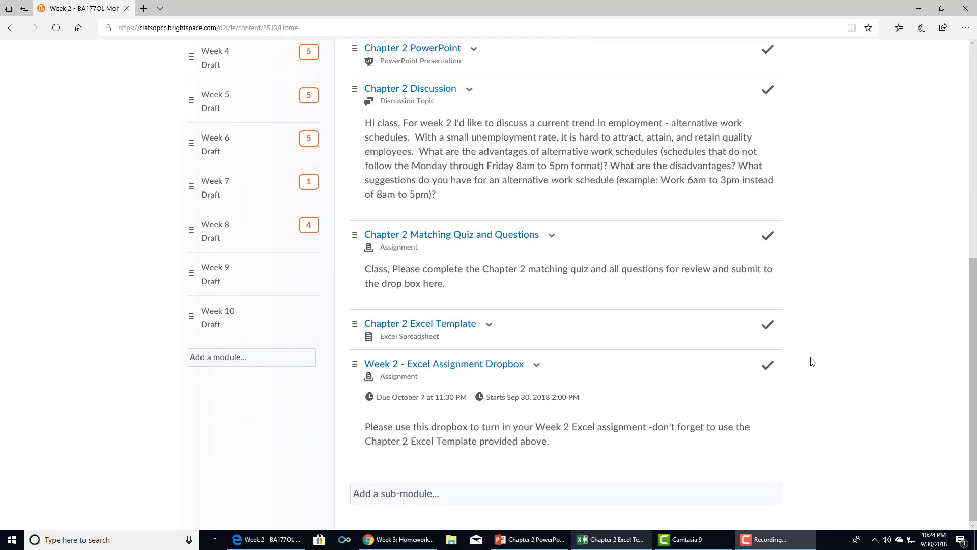
scroll(832, 371, up, 4)
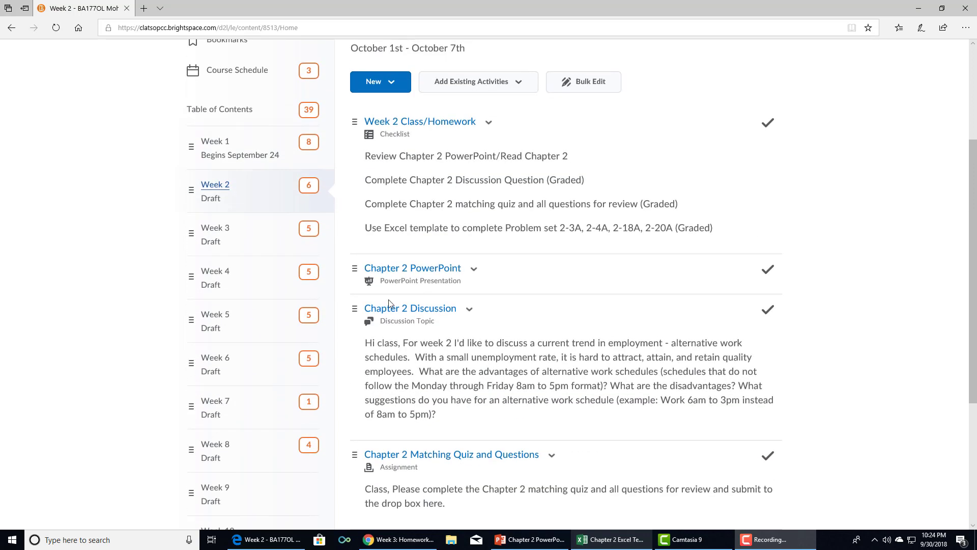
scroll(967, 313, up, 2)
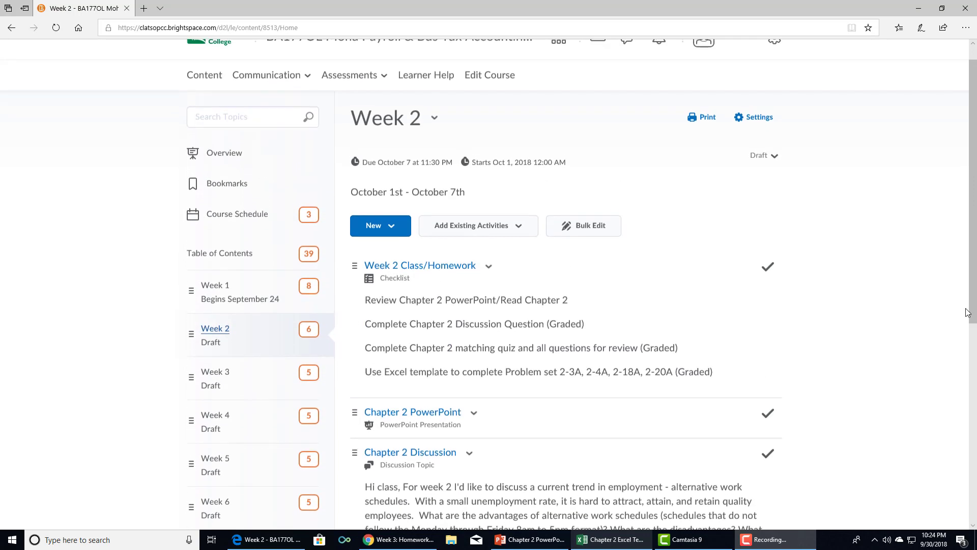
scroll(967, 312, down, 3)
scroll(967, 312, up, 4)
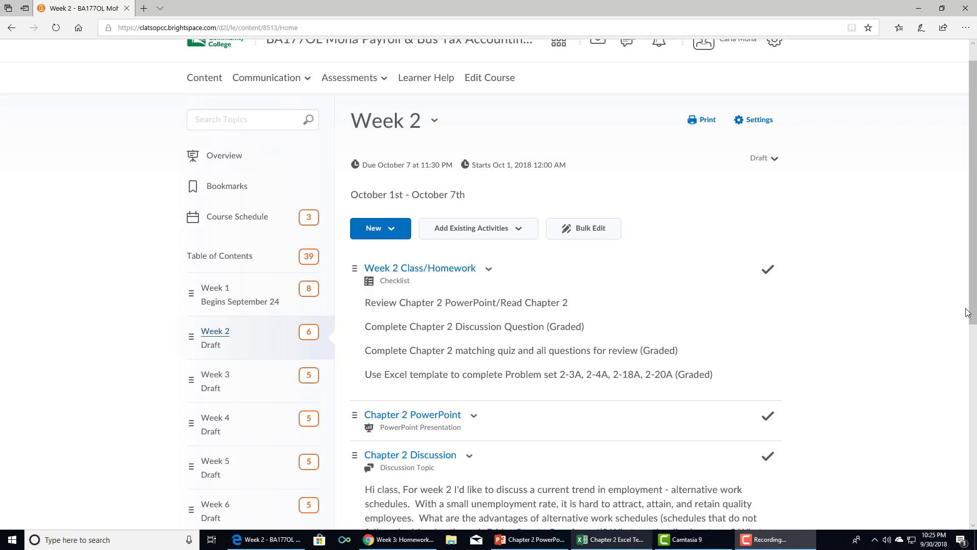
scroll(967, 312, down, 2)
scroll(968, 312, down, 8)
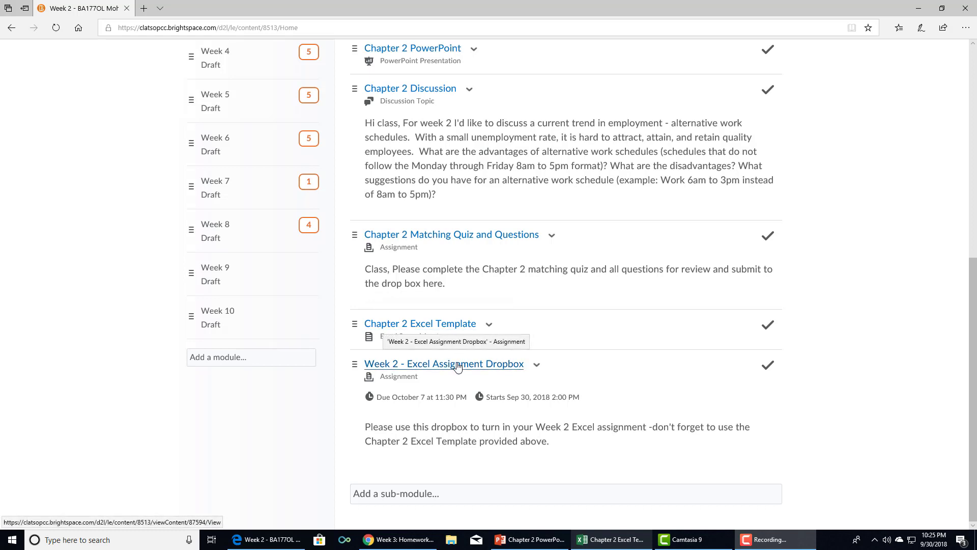
click(452, 329)
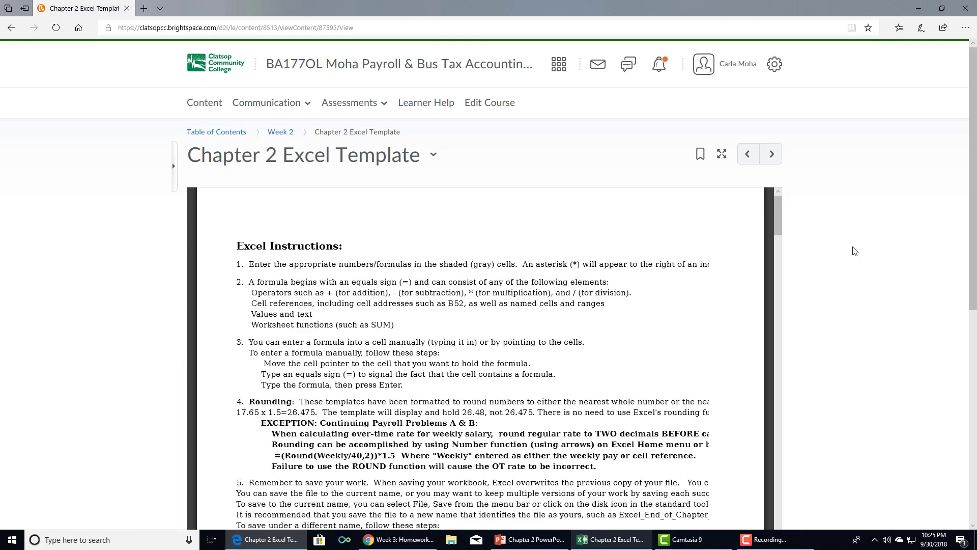
Download Chapter 2 Excel Template.xlsx and open it in Excel.
scroll(854, 251, down, 7)
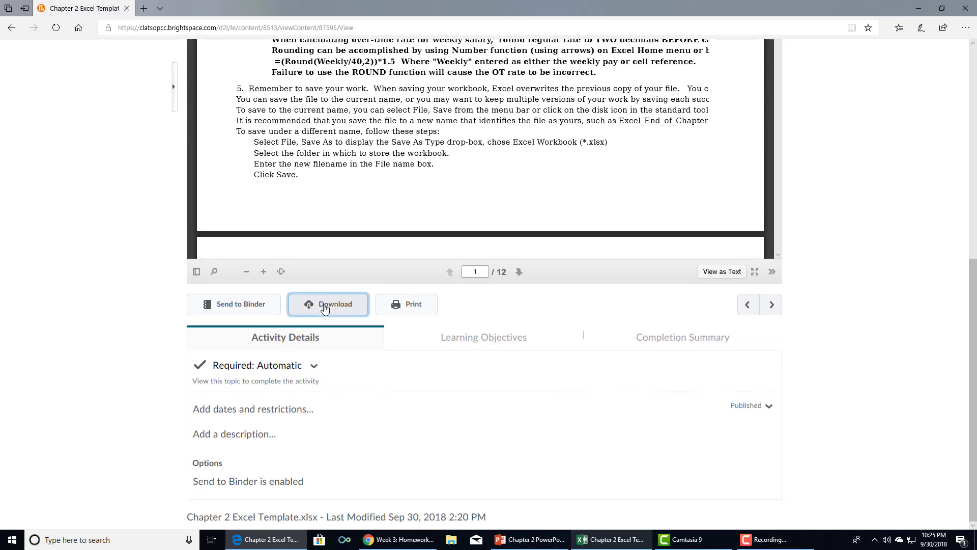
click(324, 306)
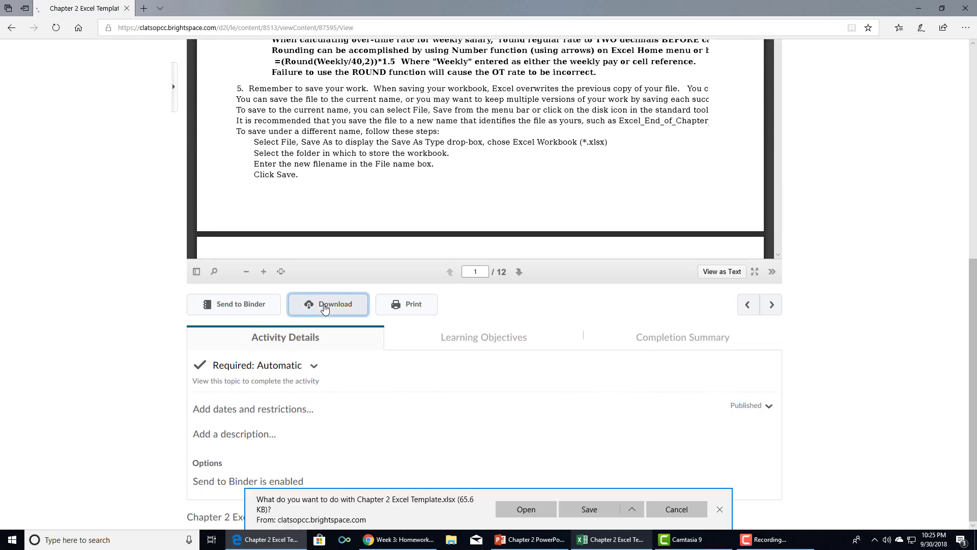
click(526, 509)
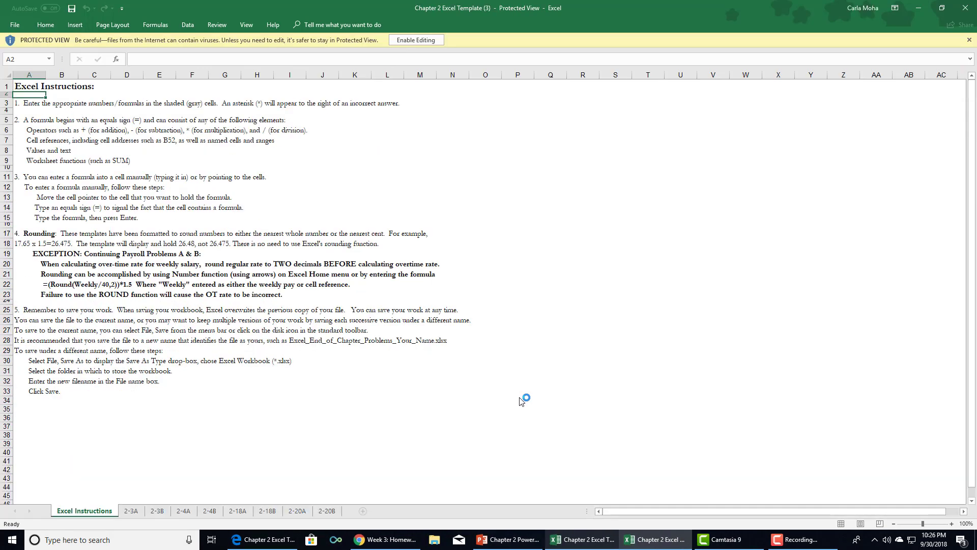
Enable editing on the template workbook and switch to the 2-3A Kagan Company sheet.
click(416, 40)
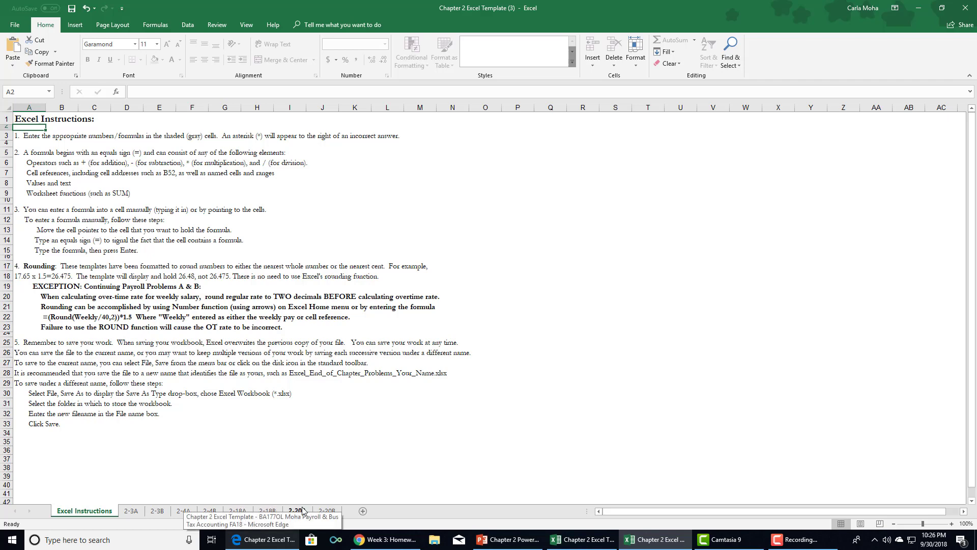
click(134, 512)
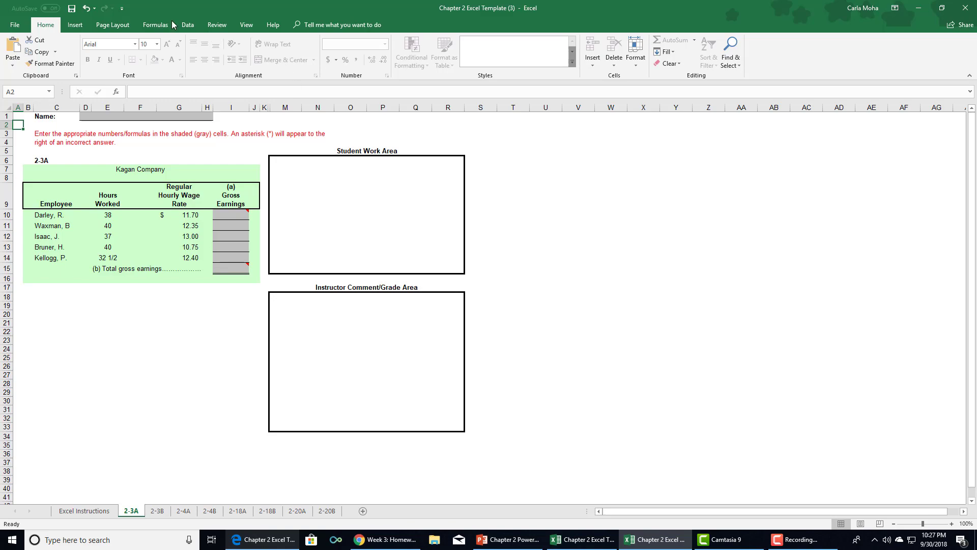
Save the workbook to the Desktop as 'Chapter 2 Excel' followed by the student's name.
click(15, 24)
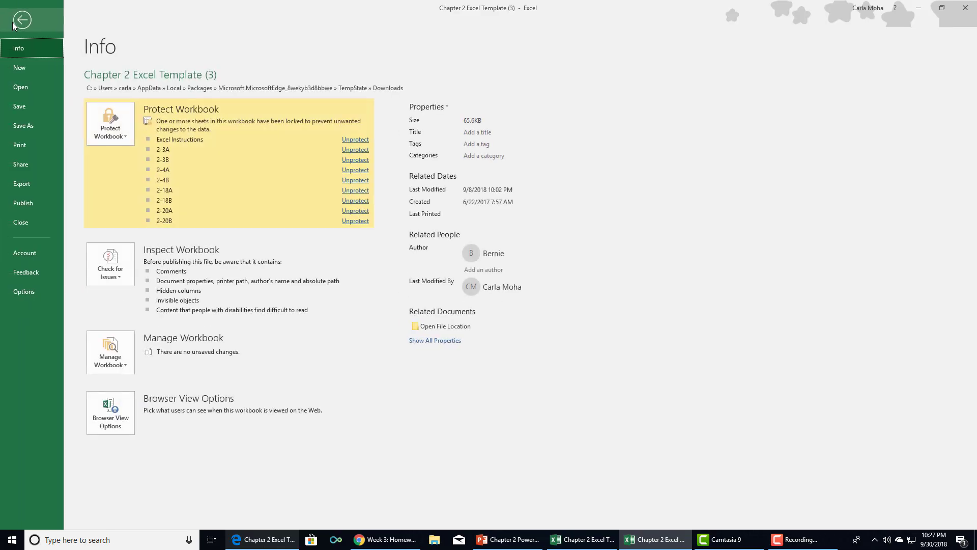
click(20, 124)
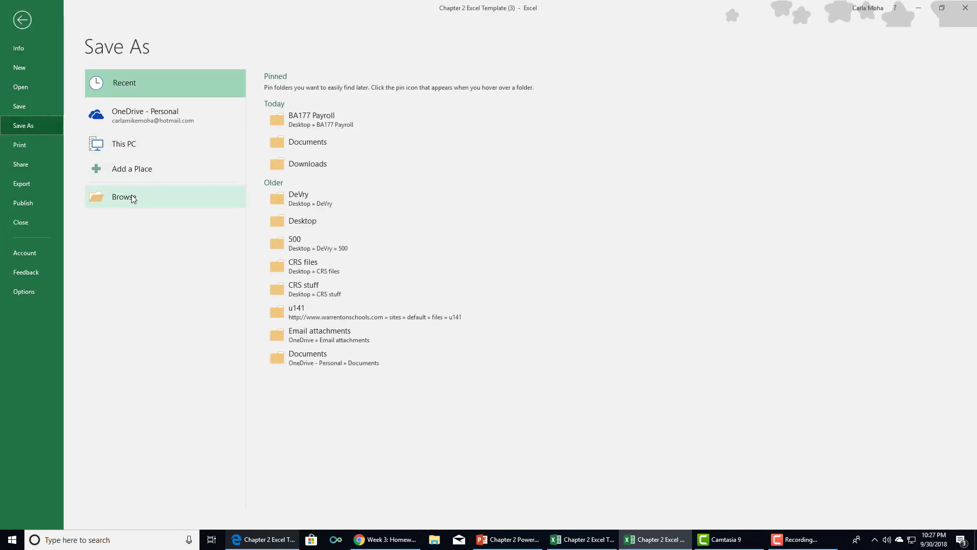
click(131, 196)
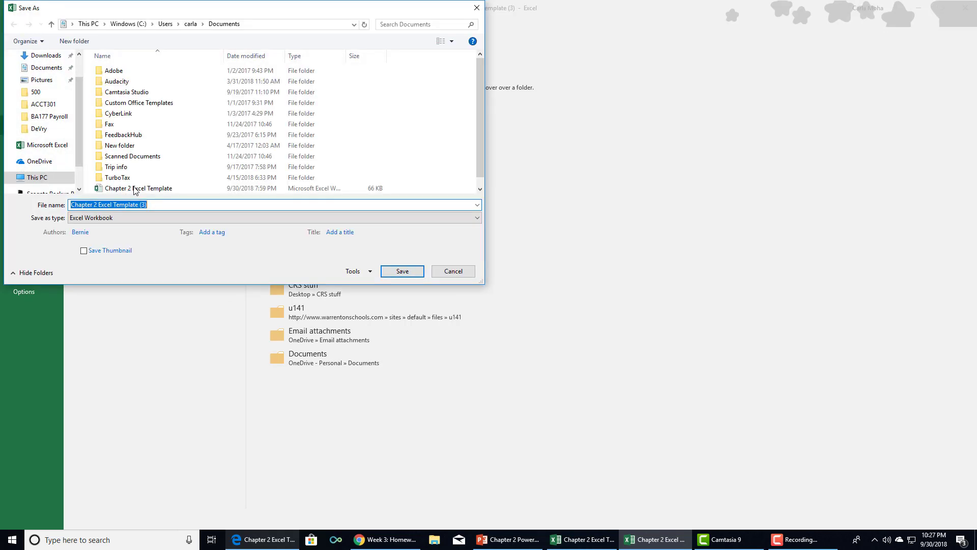
drag(81, 143, 79, 97)
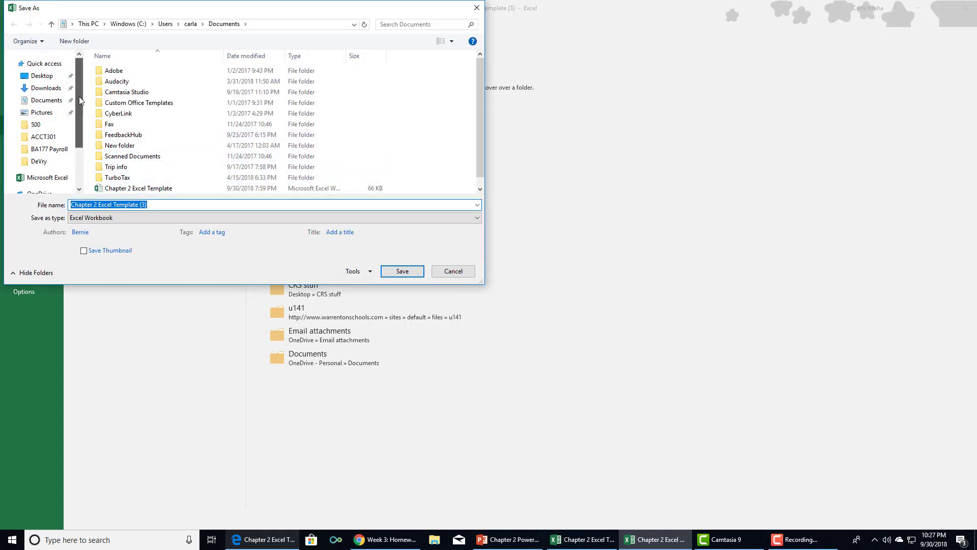
click(44, 78)
click(157, 205)
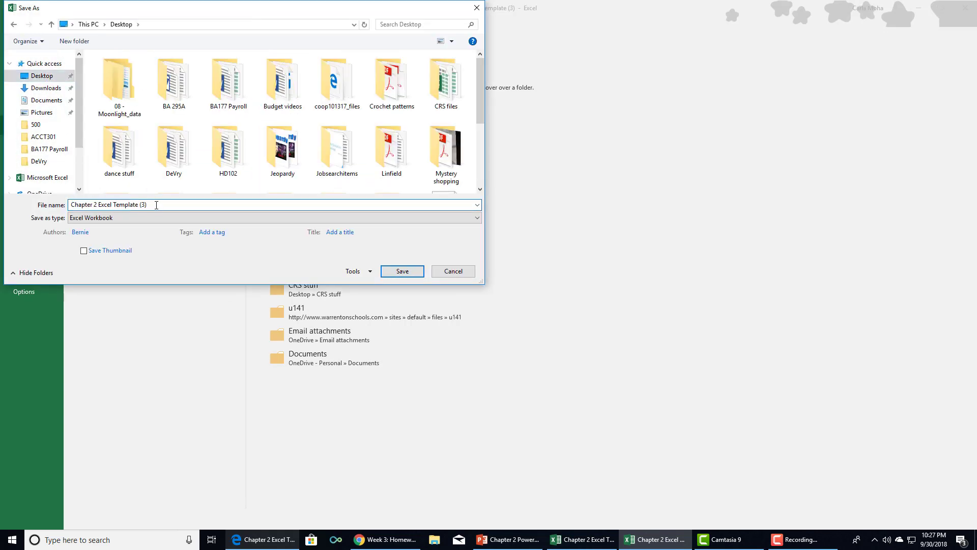
key(BackSpace)
key(BackSpace)
key(BackSpace)
key(BackSpace)
key(BackSpace)
key(BackSpace)
key(BackSpace)
key(BackSpace)
key(BackSpace)
key(BackSpace)
key(BackSpace)
text(Carla Moha)
click(400, 270)
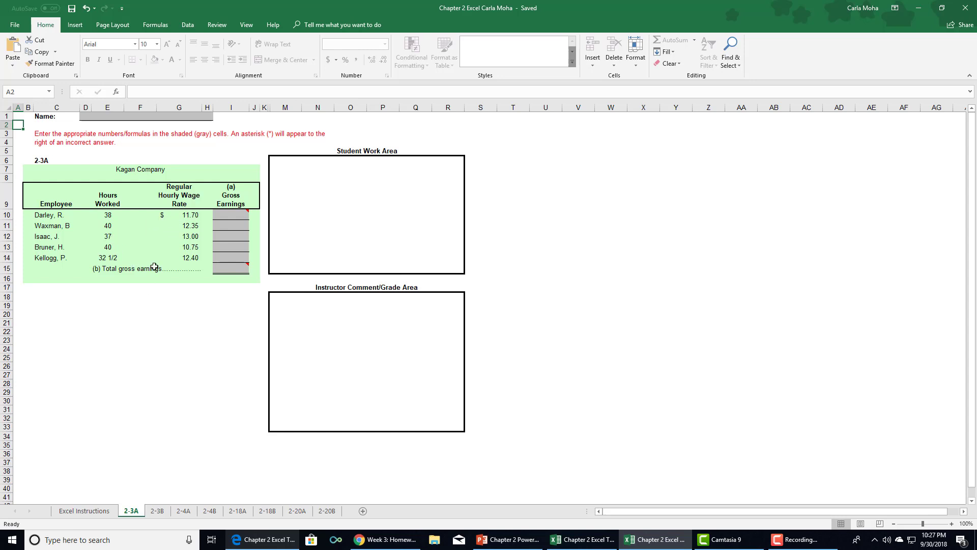
Enter =E10*G10 in I10 to give Darley's gross earnings of $444.60.
click(169, 260)
click(237, 214)
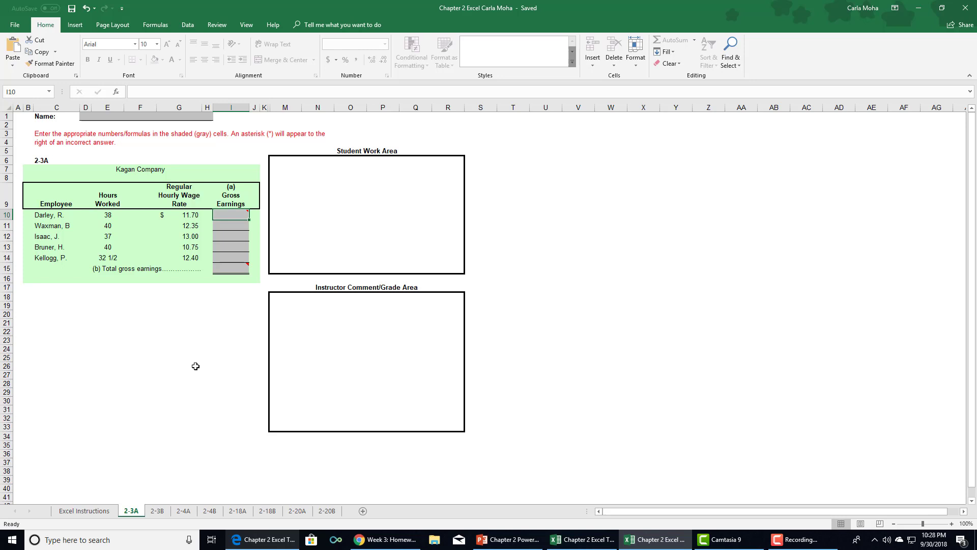
mouse_move(235, 216)
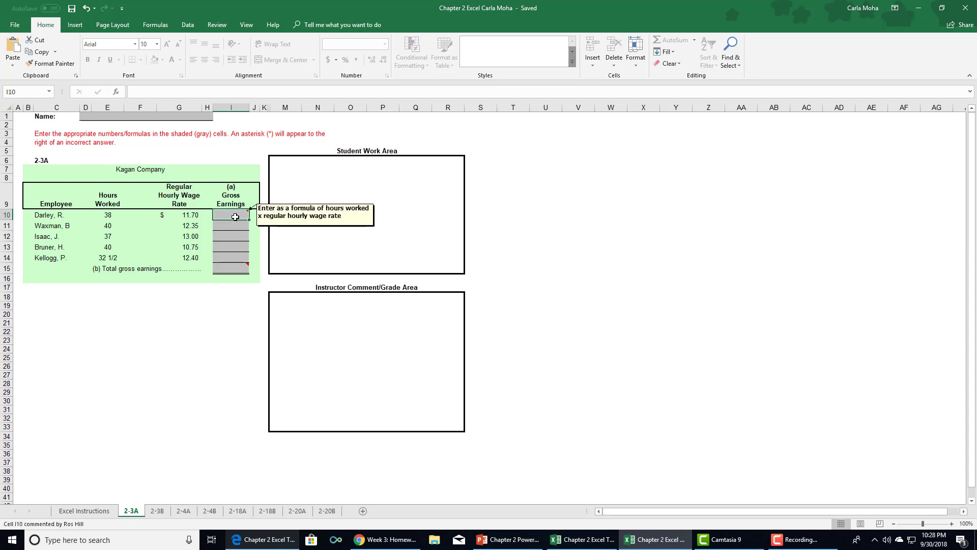
text(=)
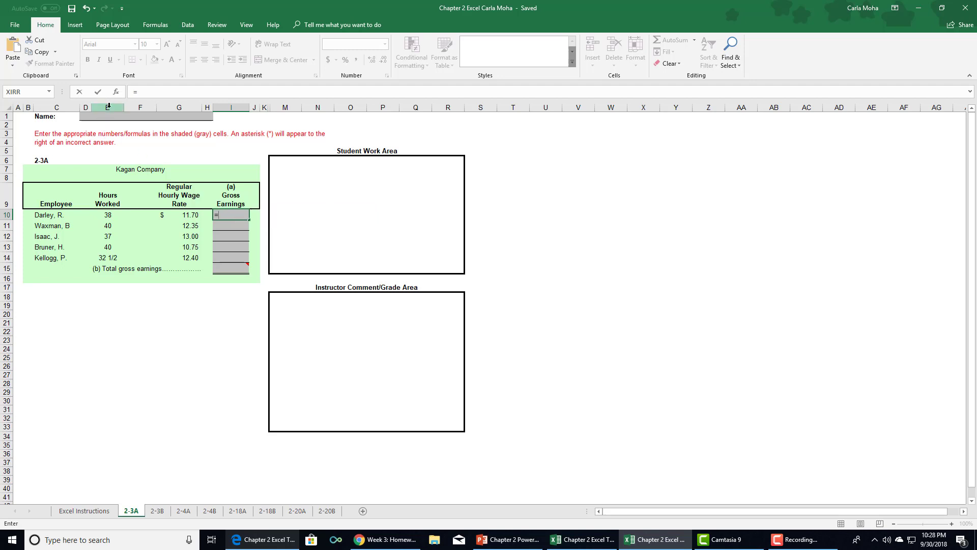
click(111, 217)
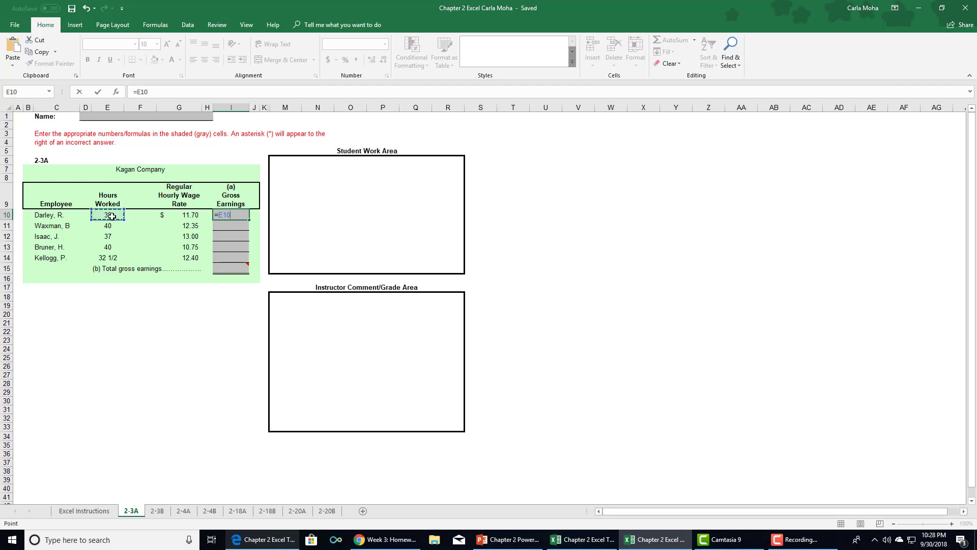
text(*)
click(190, 217)
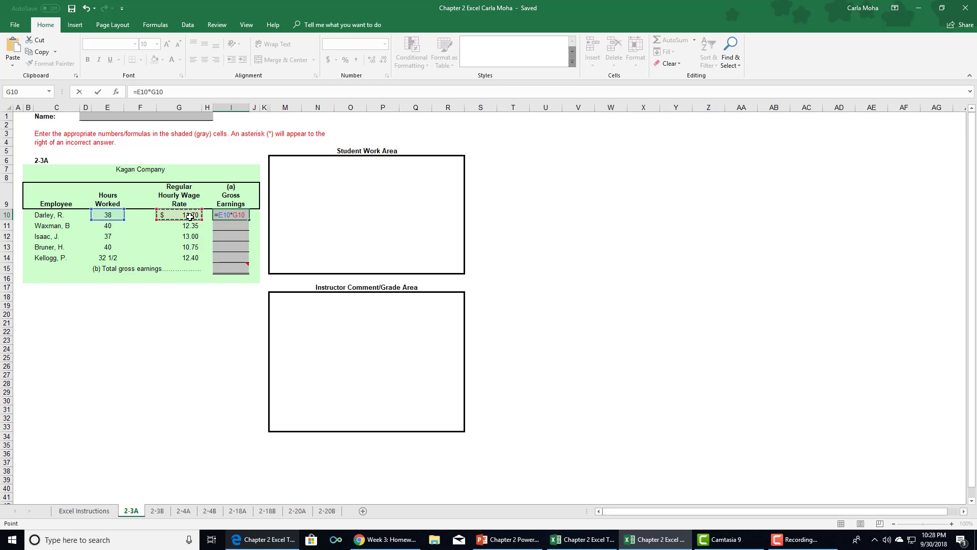
key(Return)
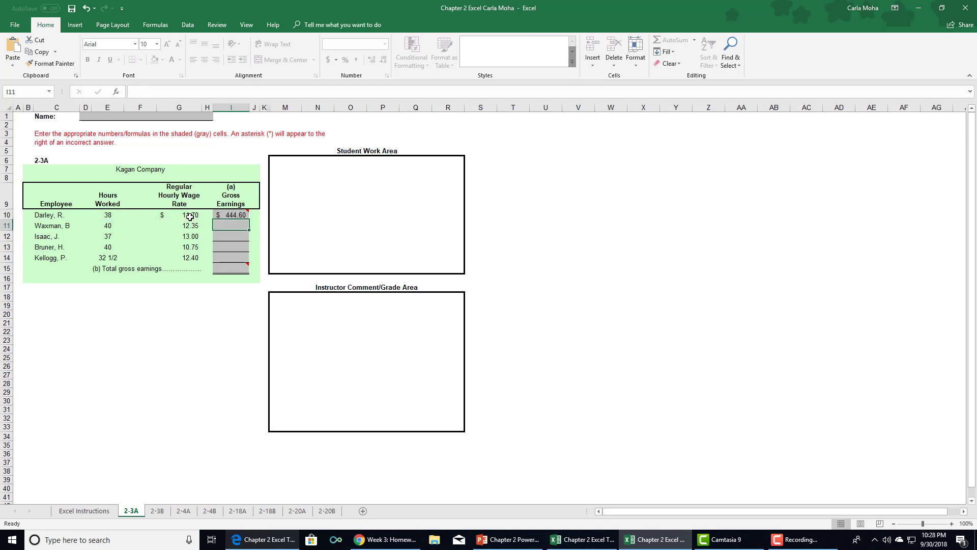
Fill the I10 formula down to I14, giving $494.00, $481.00, $430.00 and $403.00.
click(237, 216)
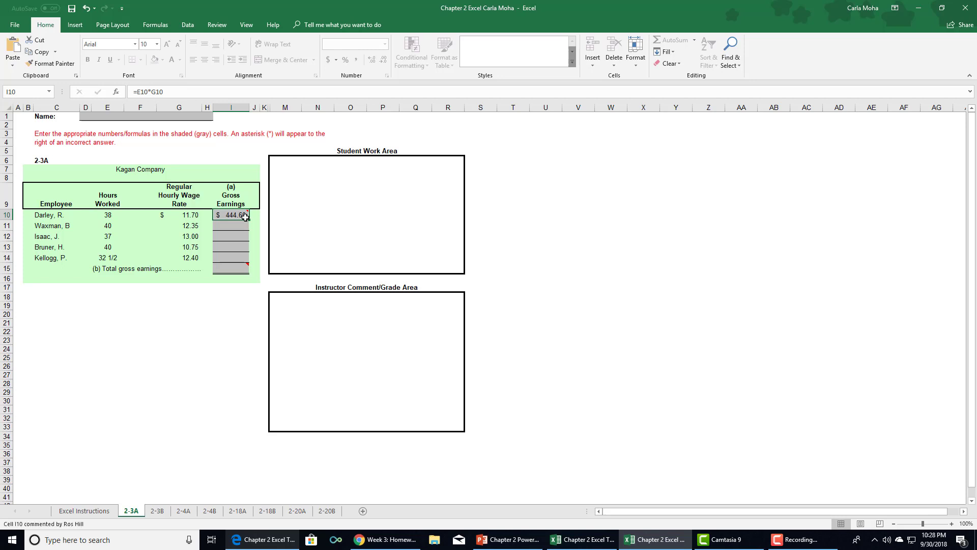
drag(249, 219, 243, 261)
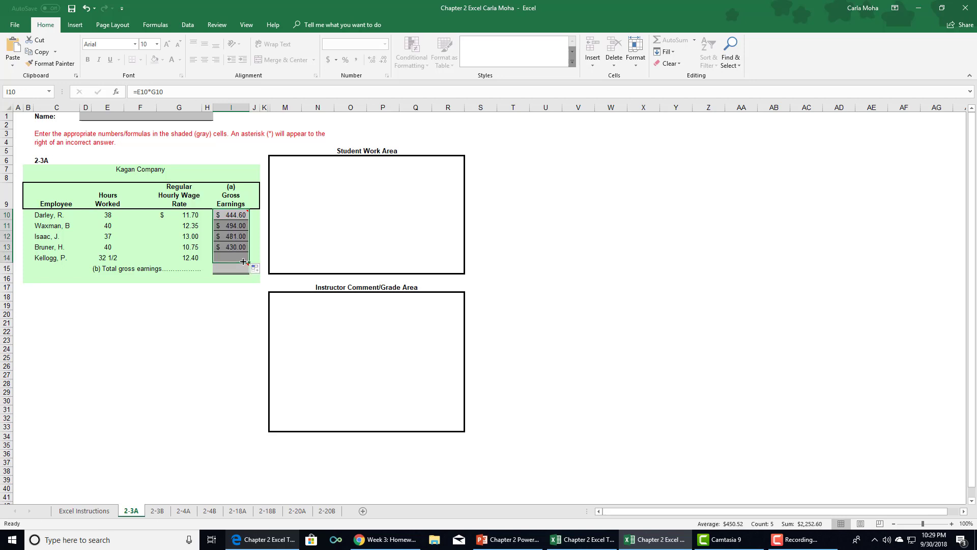
click(206, 321)
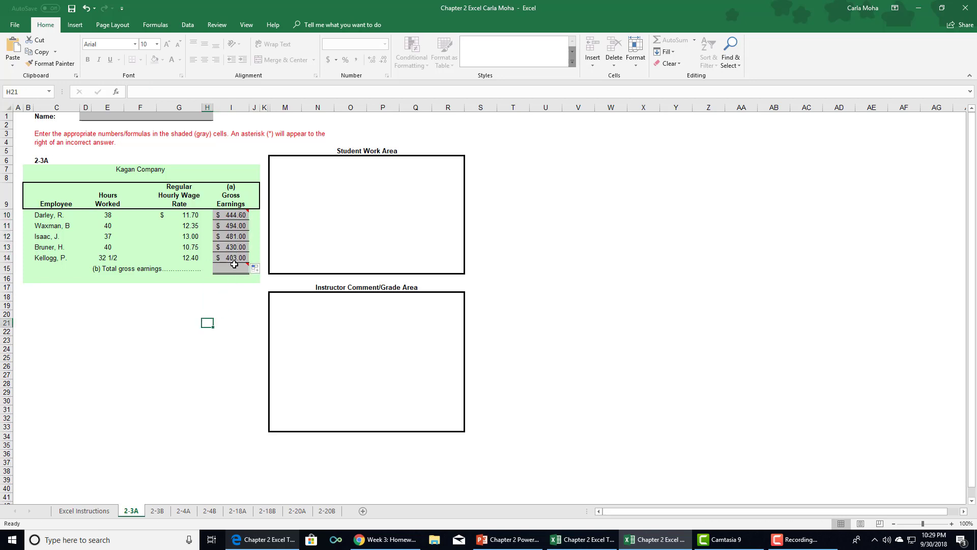
mouse_move(230, 273)
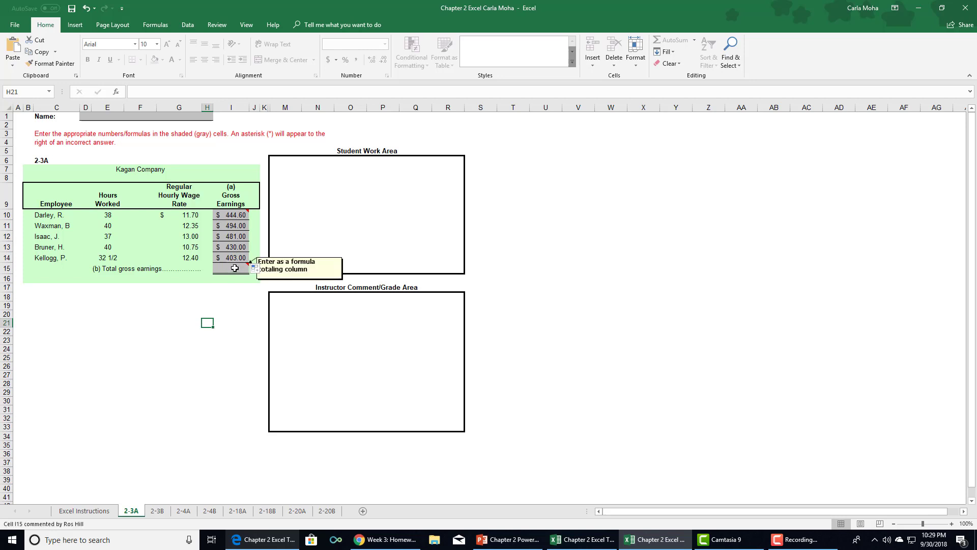
click(234, 269)
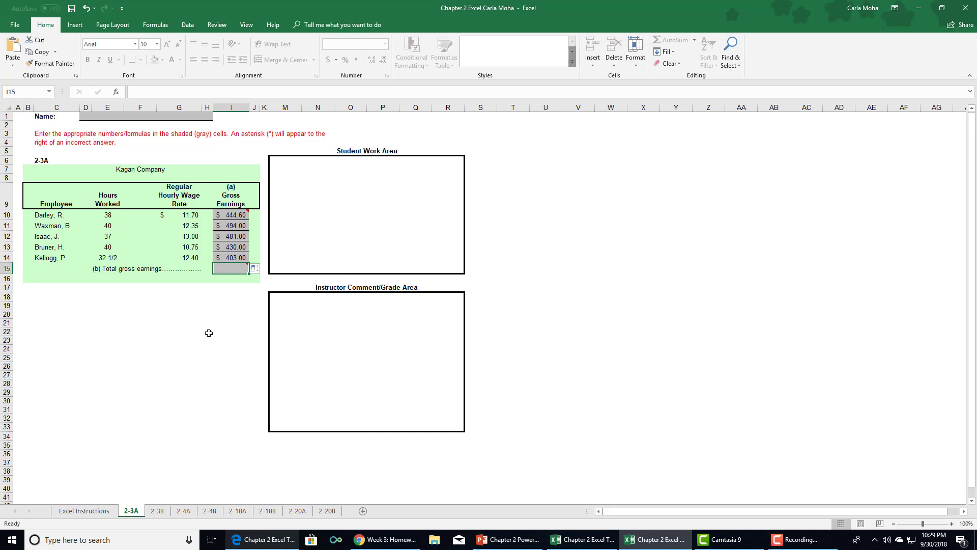
Total the gross earnings in I15 with the formula =I10+I11+I12+I13+I14.
text(=)
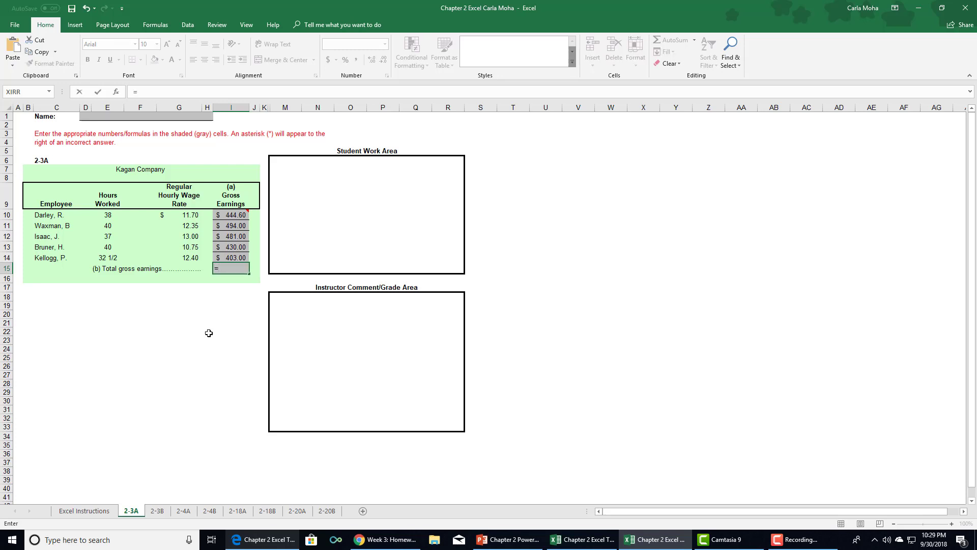
text(sum()
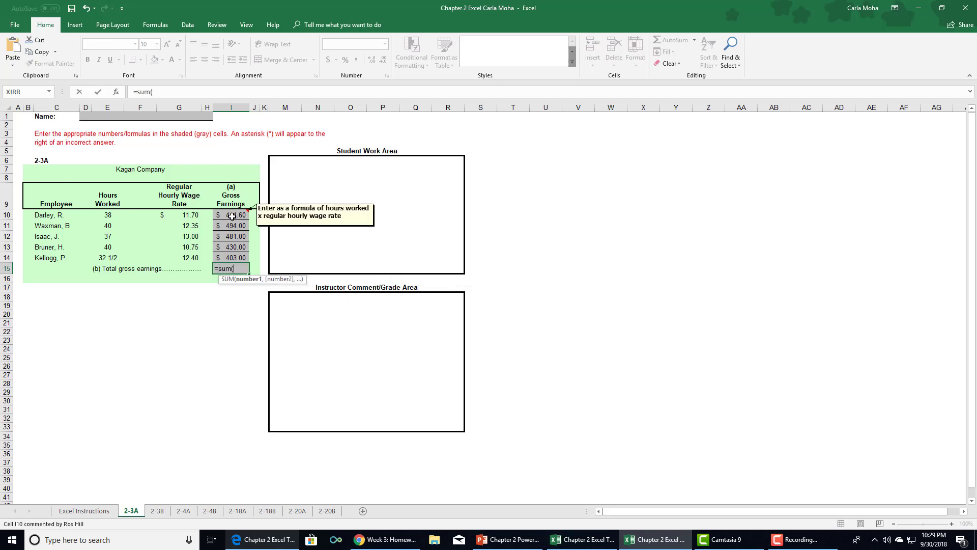
key(BackSpace)
key(BackSpace)
key(BackSpace)
key(BackSpace)
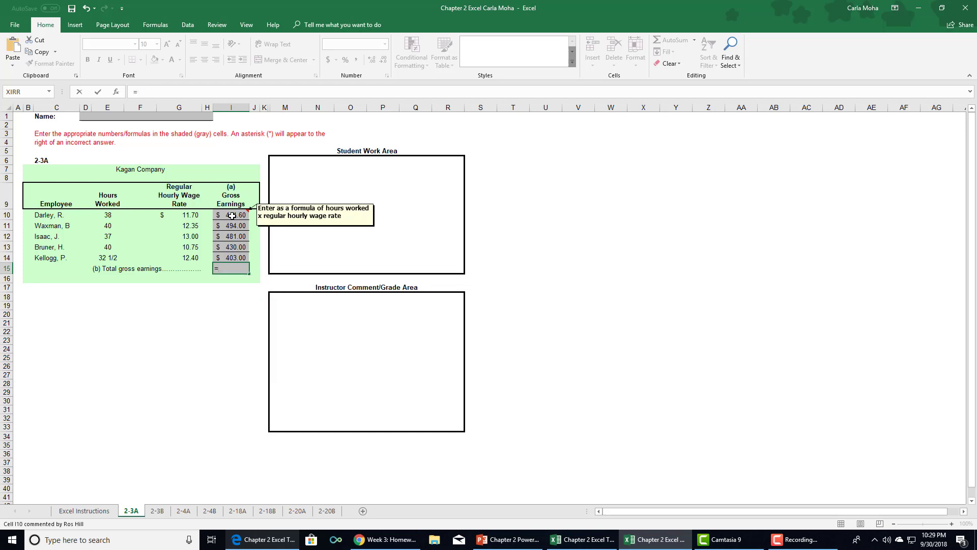
click(232, 215)
text(+)
click(228, 225)
text(+)
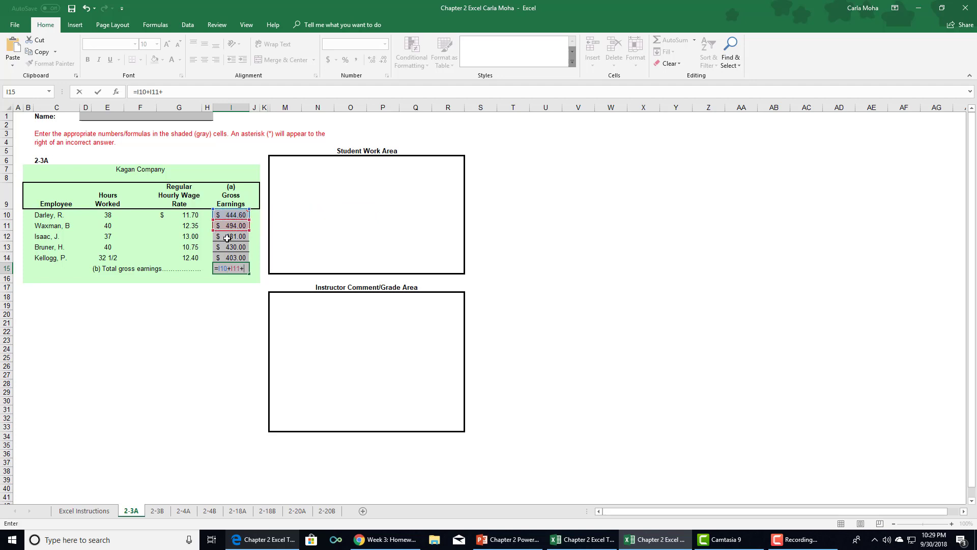
click(229, 236)
text(+)
click(227, 248)
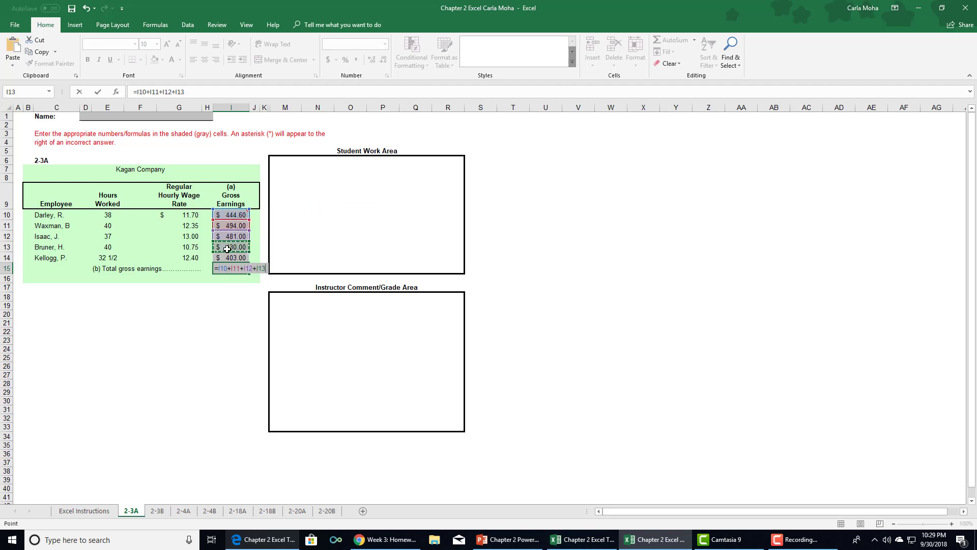
text(+)
click(226, 257)
key(Return)
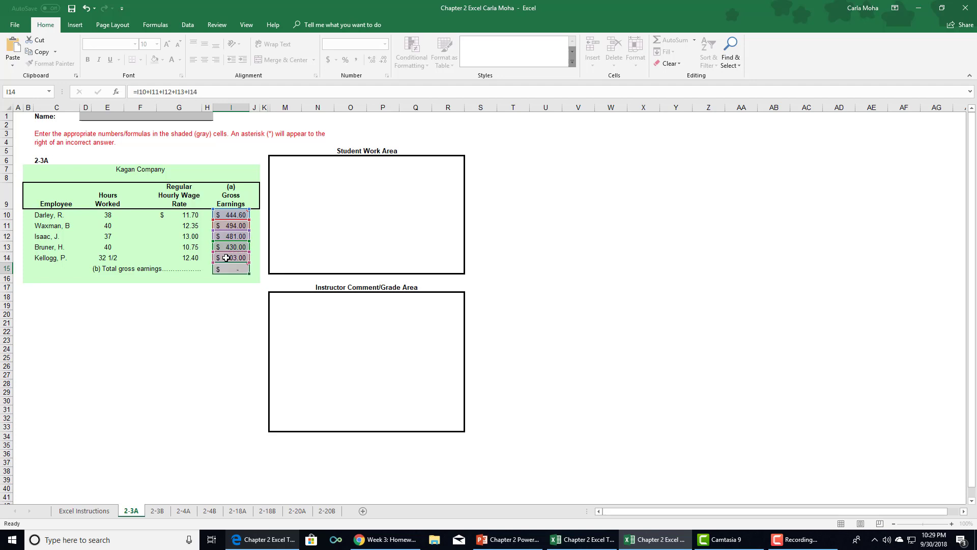
Replace the I15 total with =SUM(I10:I14), showing $2,252.60.
click(228, 269)
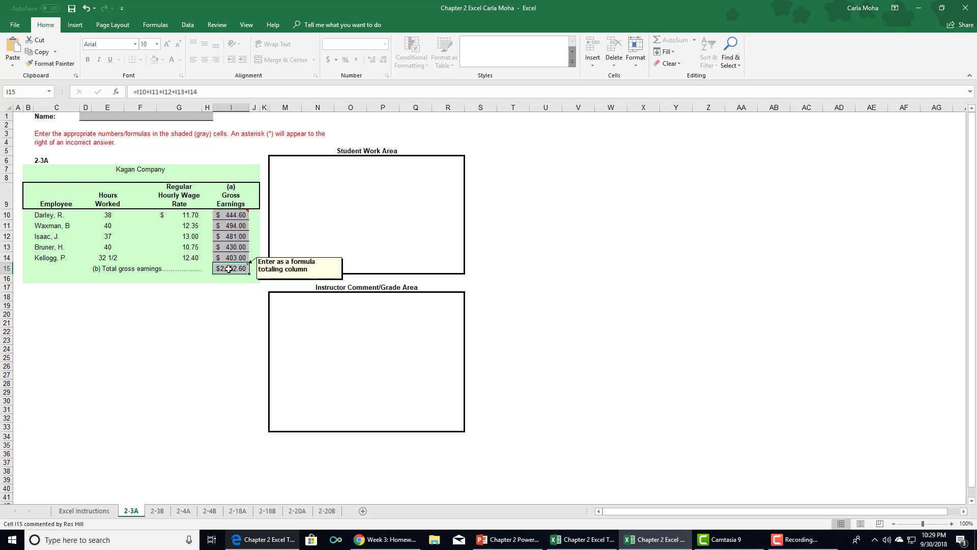
text(=)
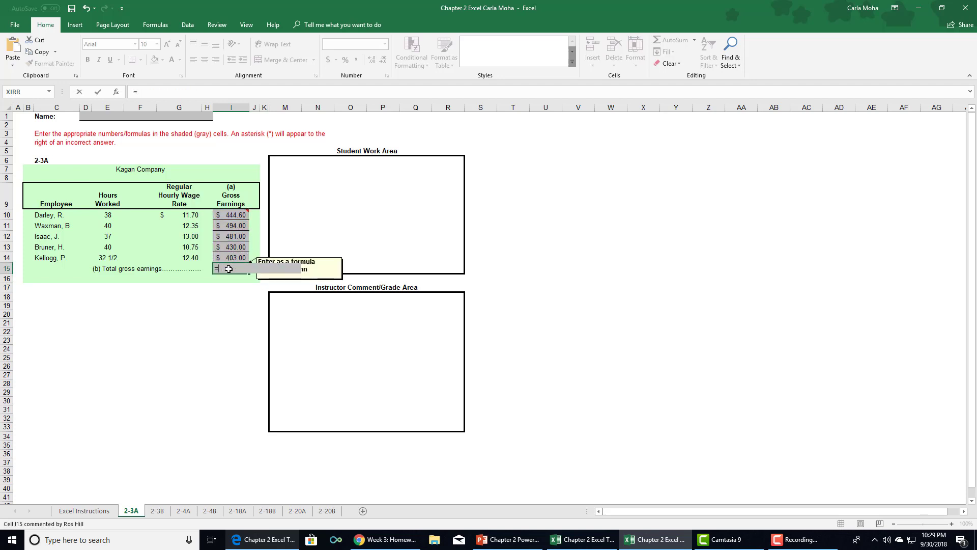
text(s)
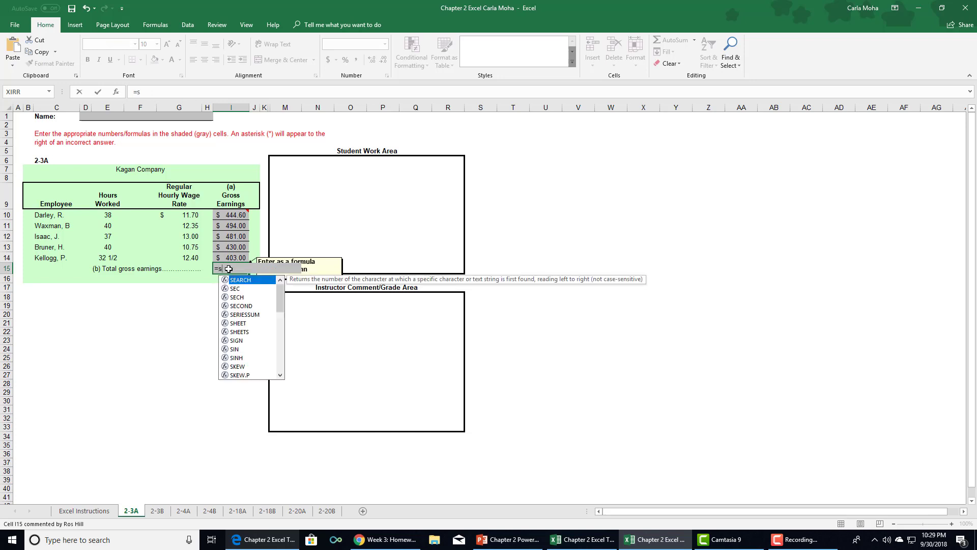
text(um()
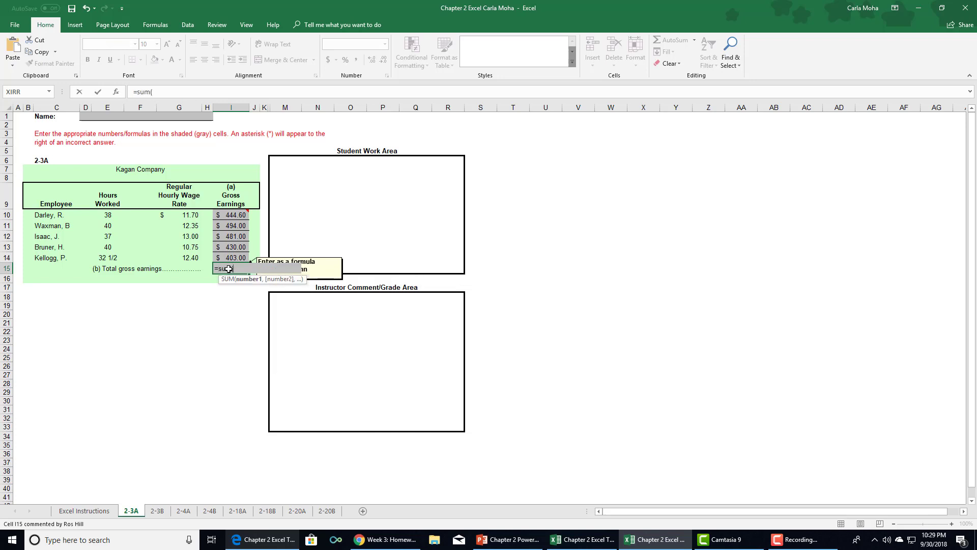
click(235, 213)
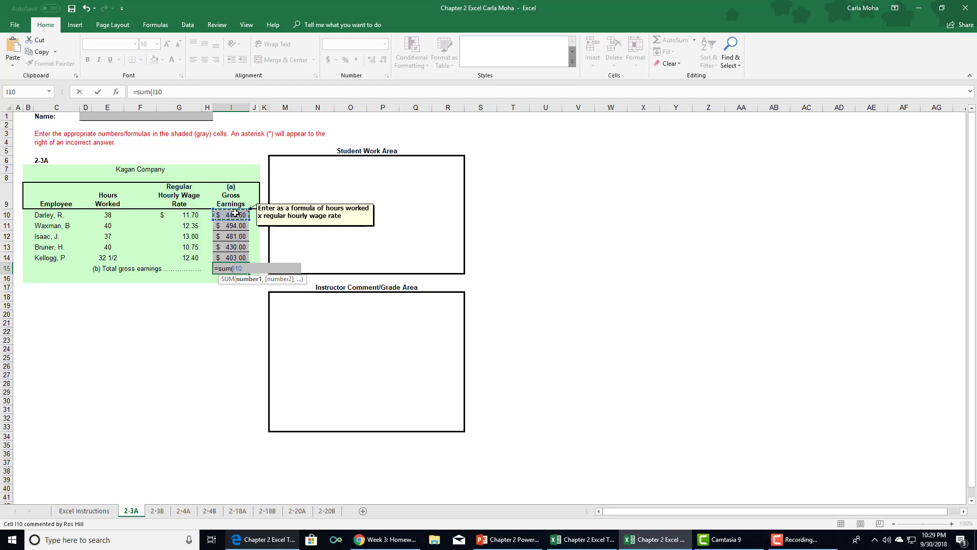
text(:)
key(shift+Down)
key(shift+Down)
key(shift+Down)
key(shift+Down)
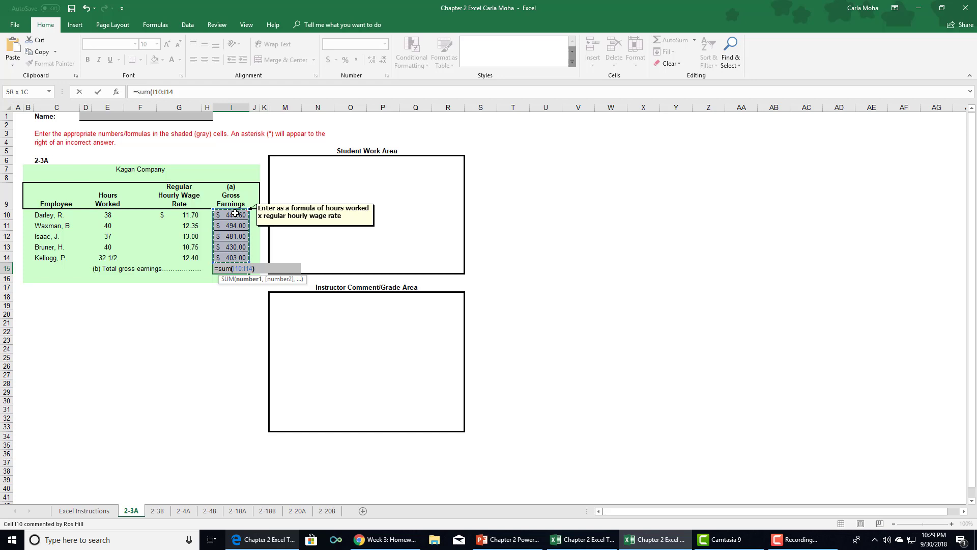
key(Return)
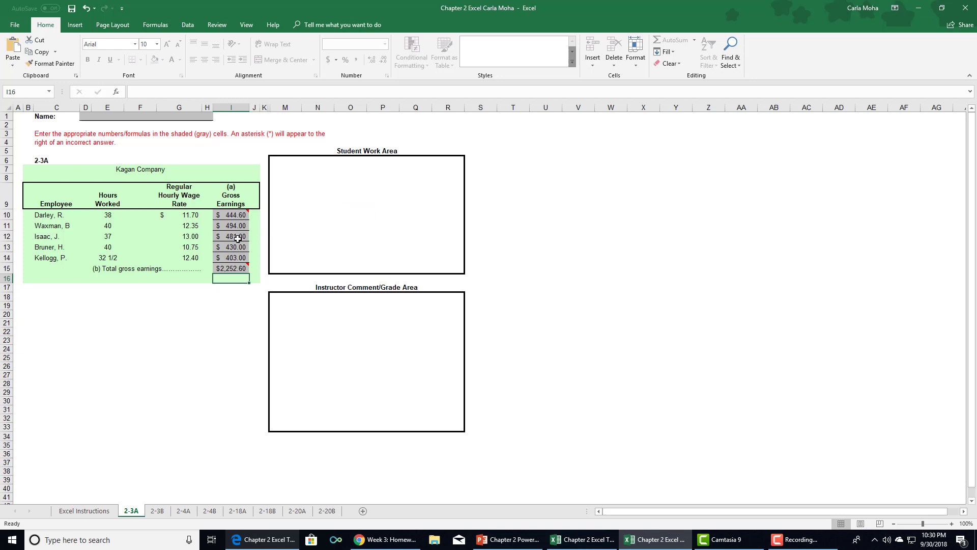
Test Isaac's I12 cell with a different value, then restore it to 481.
click(238, 236)
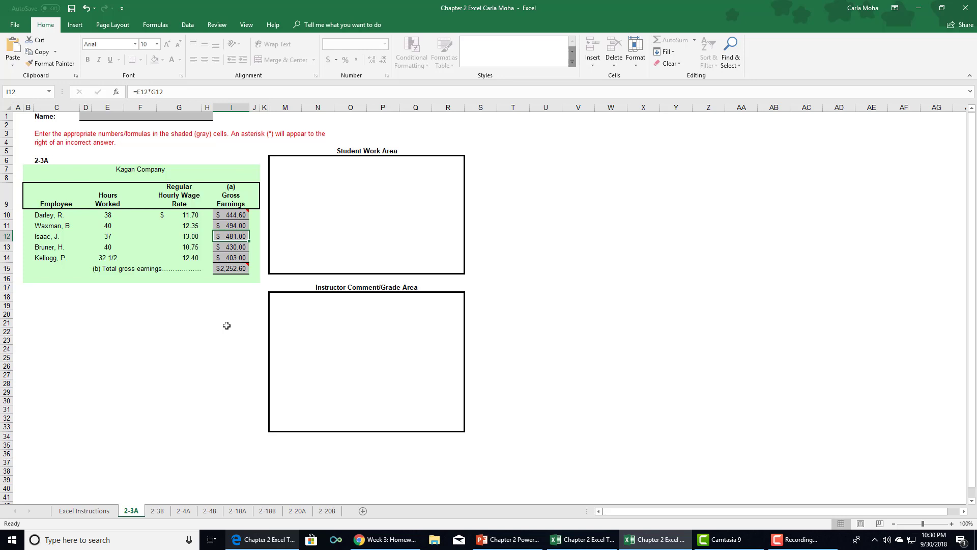
text(480)
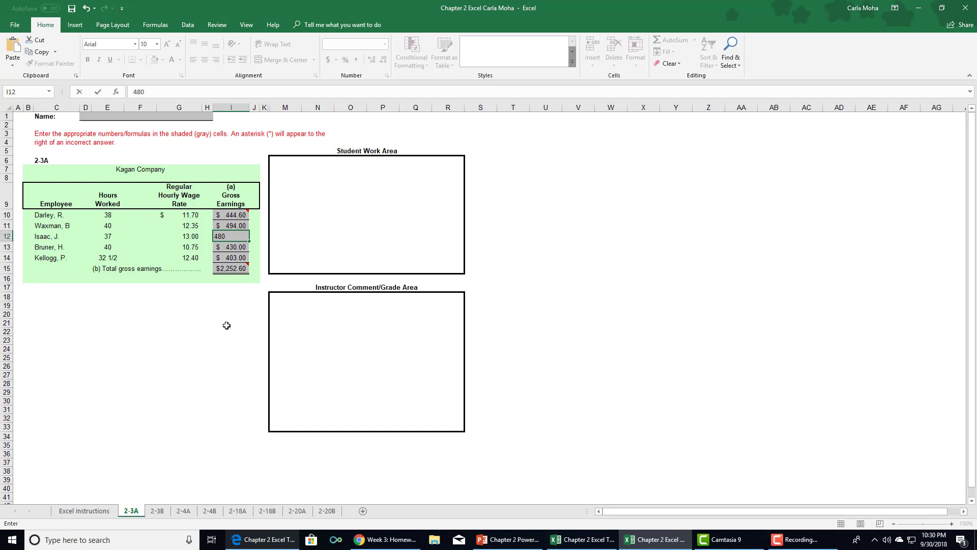
key(Return)
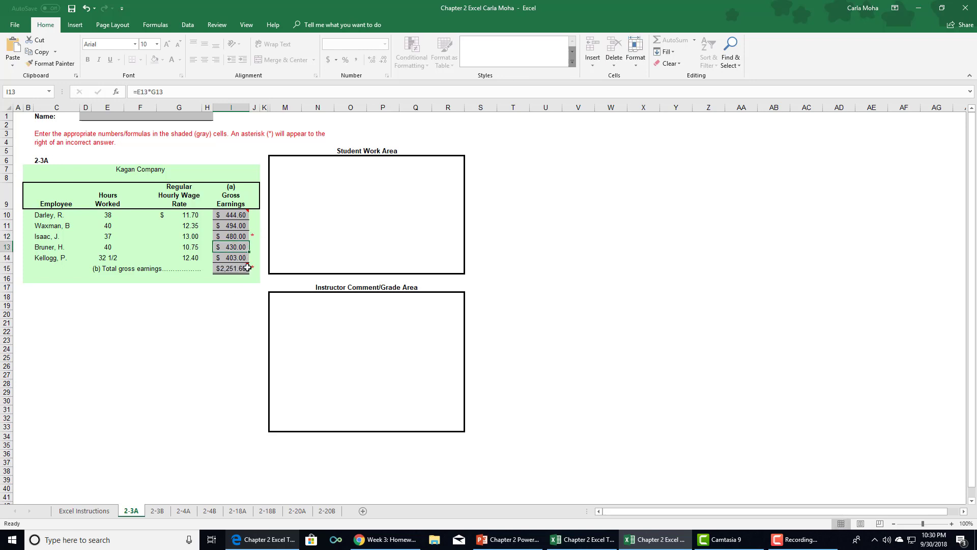
click(231, 237)
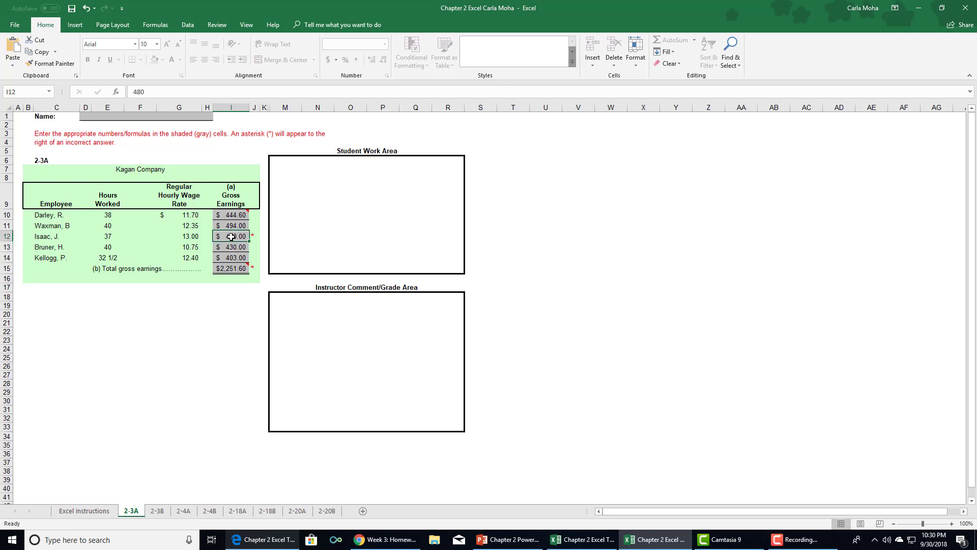
text(481)
key(Return)
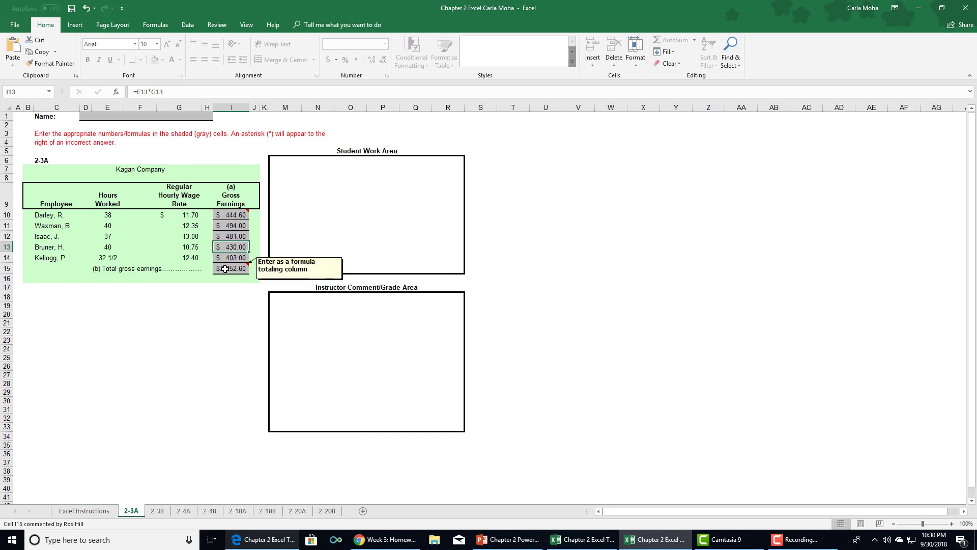
On sheet 2-4A, enter =40*F10 in H10 for Carman's regular earnings of $498.00.
click(183, 511)
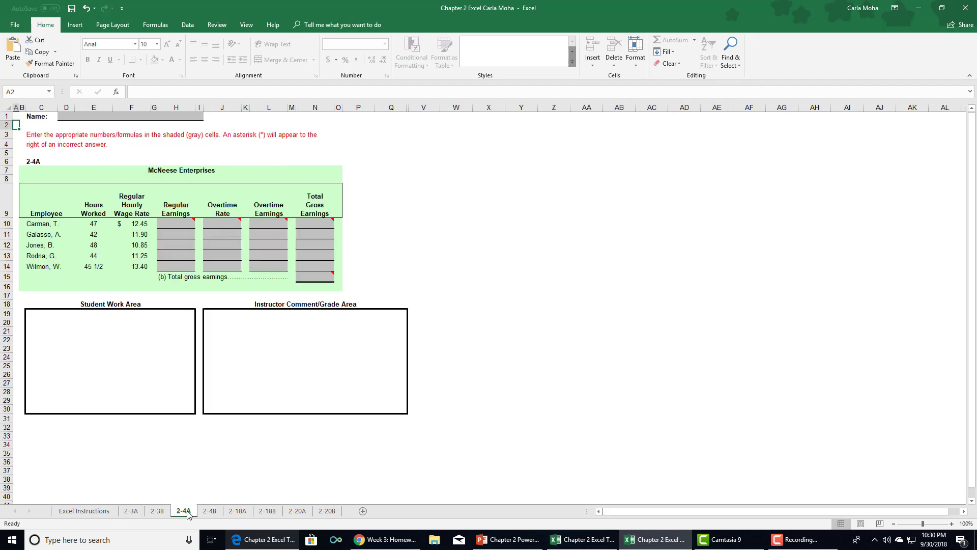
click(181, 225)
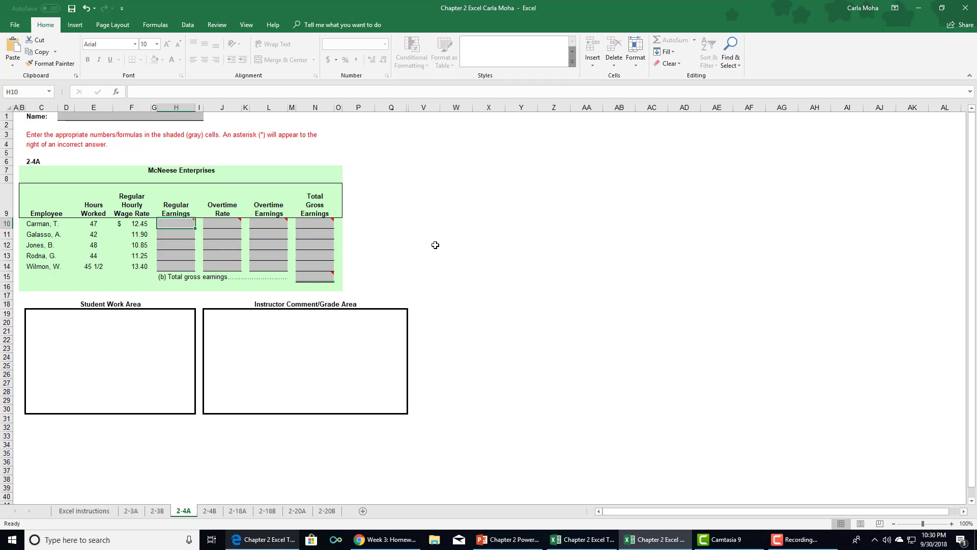
text(=)
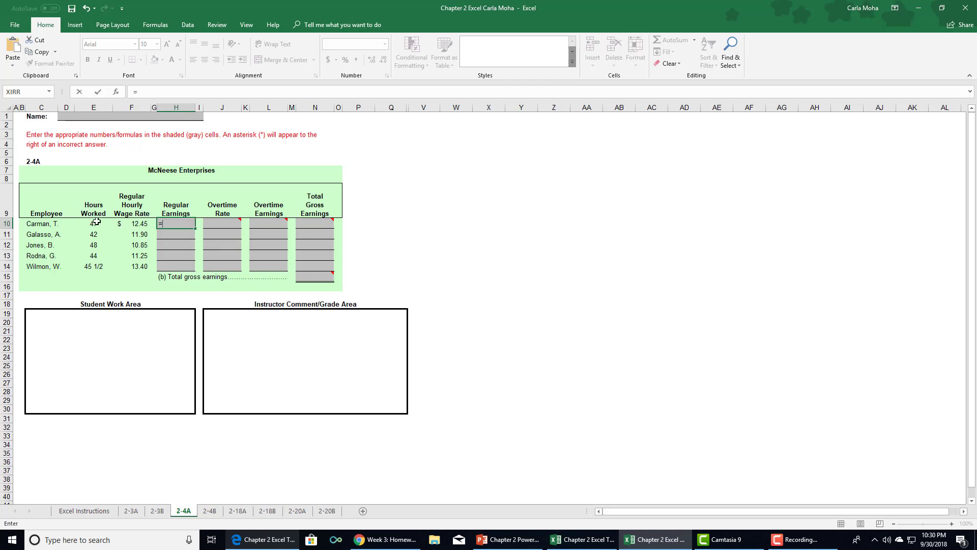
text(40*)
click(142, 222)
key(Return)
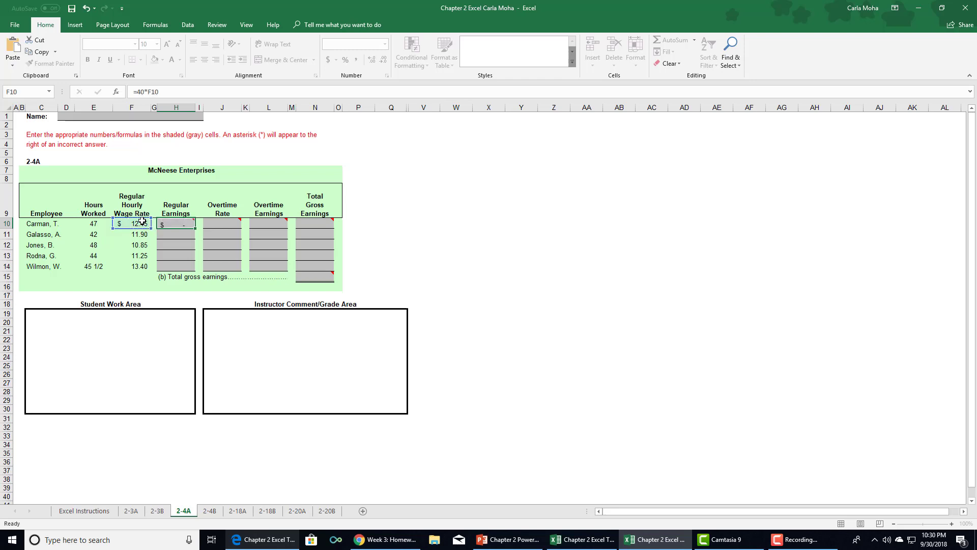
Enter =F10*1.5 in J10 for Carman's overtime rate of $18.68.
click(216, 224)
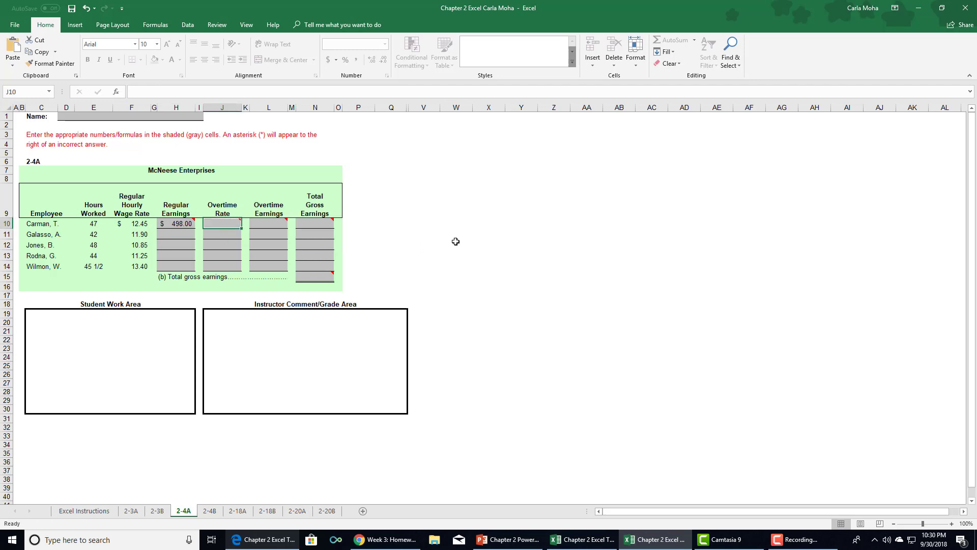
text(=)
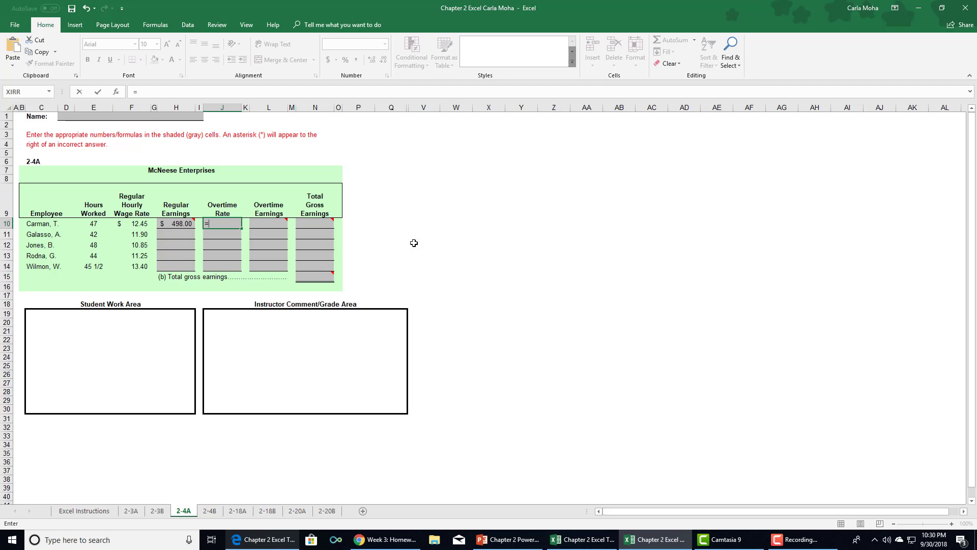
click(132, 223)
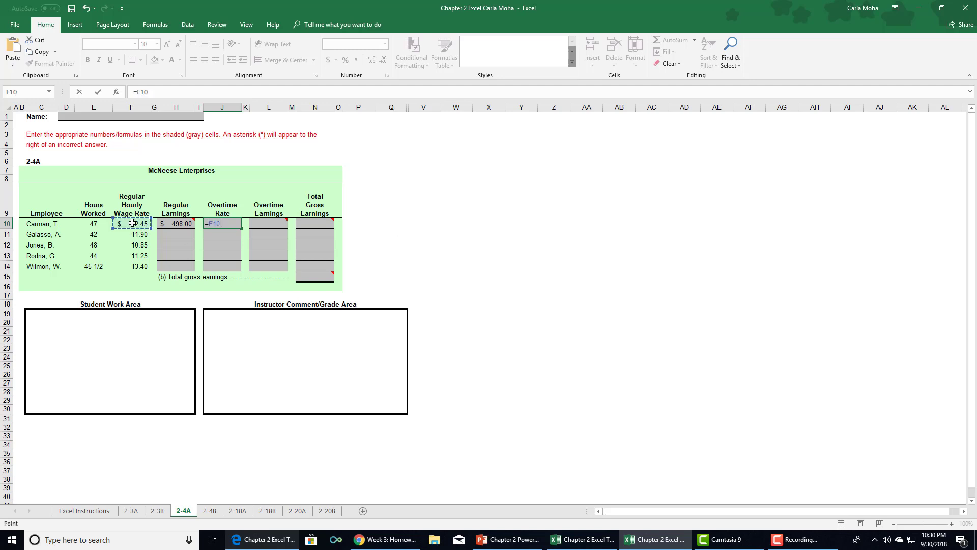
text(*1.5)
key(Return)
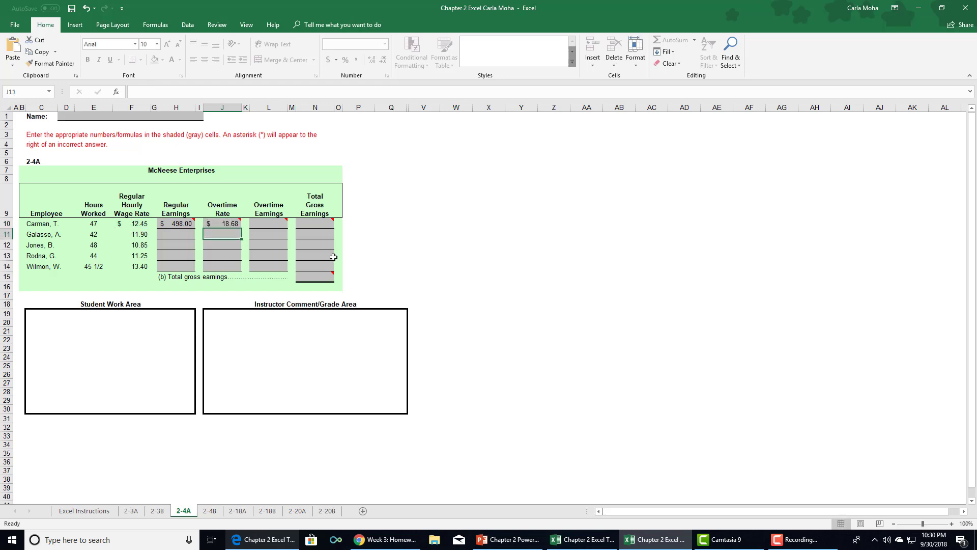
Enter =J10*7 in L10 for Carman's overtime earnings of $130.76.
click(275, 223)
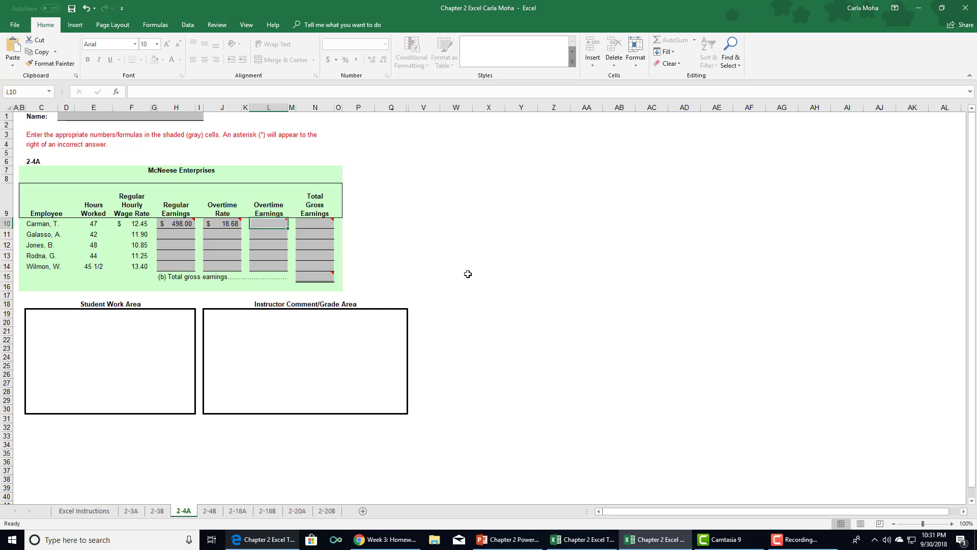
text(=)
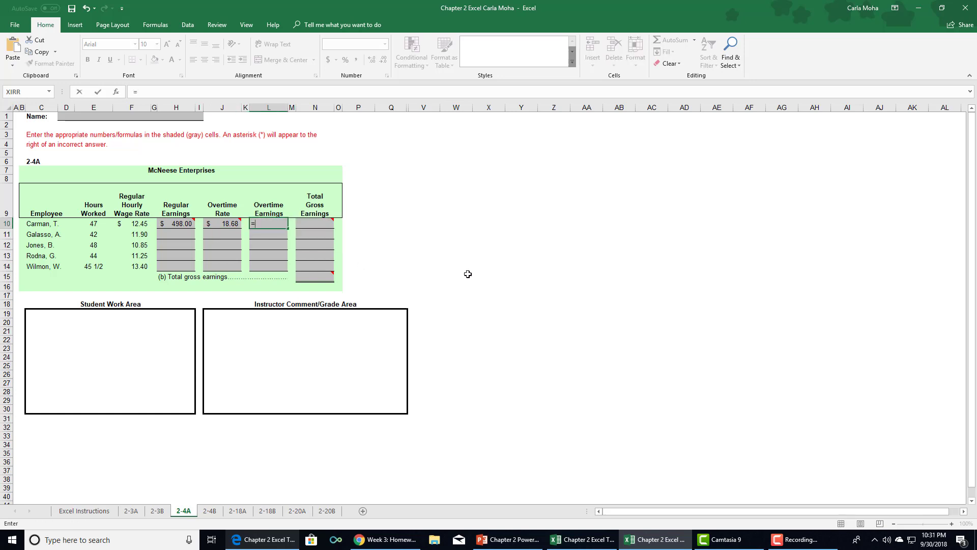
click(226, 224)
text(*)
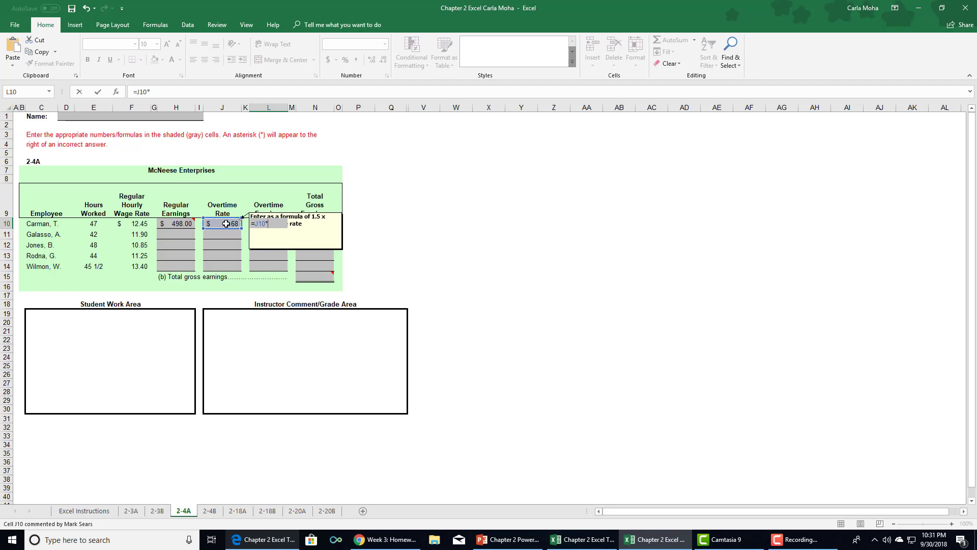
text(7)
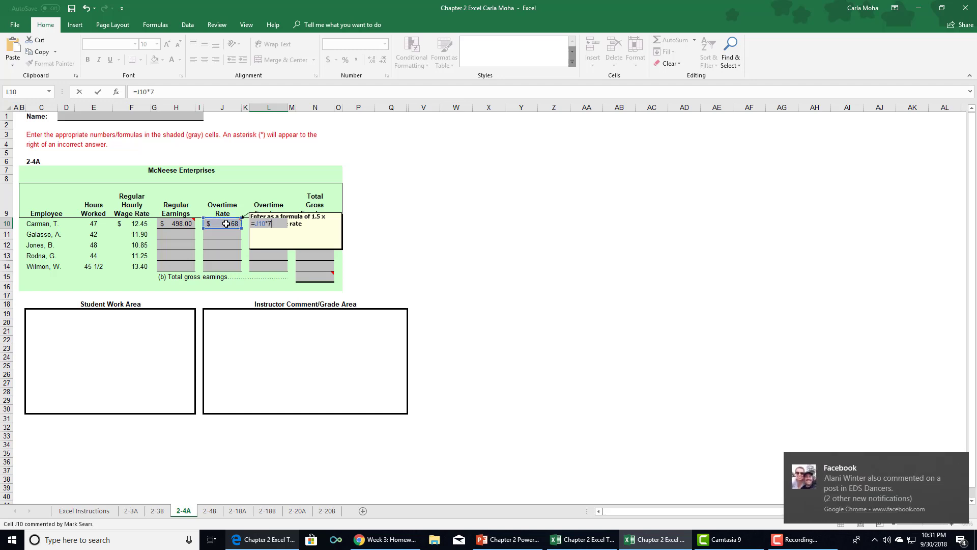
key(Return)
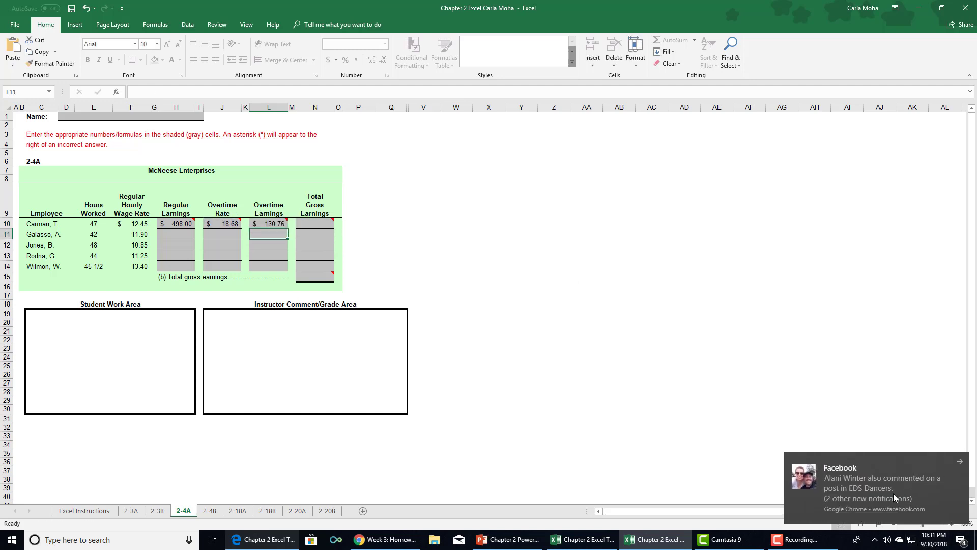
click(961, 464)
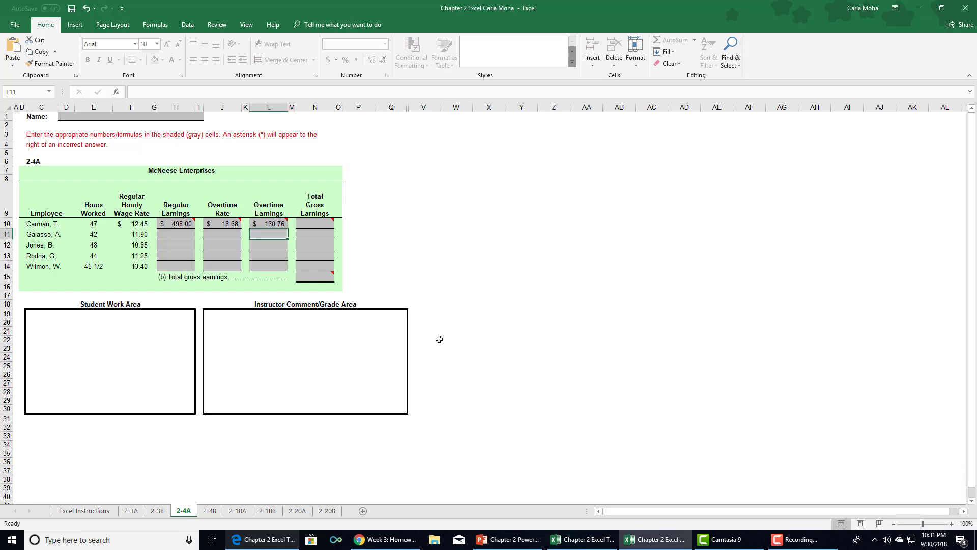
click(311, 224)
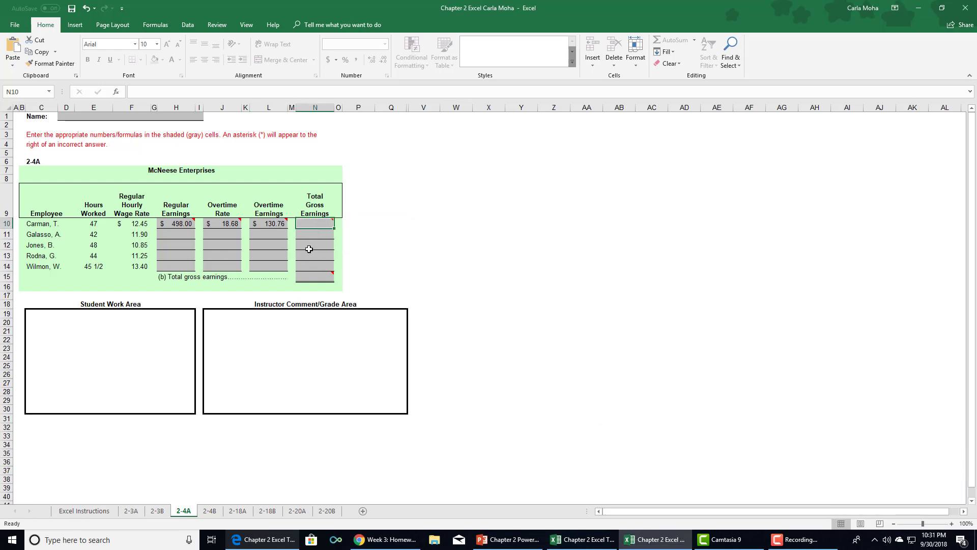
Enter =H10+L10 in N10, giving Carman's total gross earnings of $628.76.
text(=)
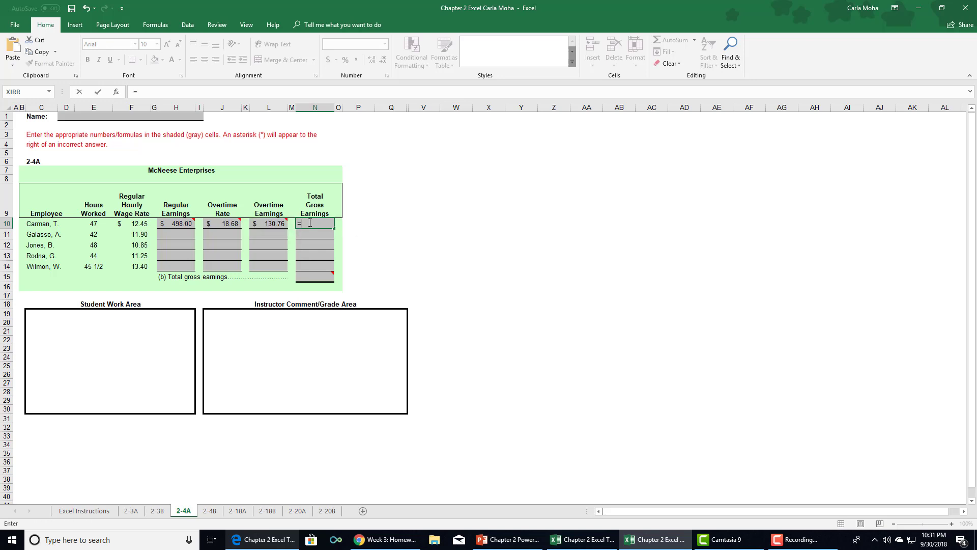
click(176, 222)
text(+)
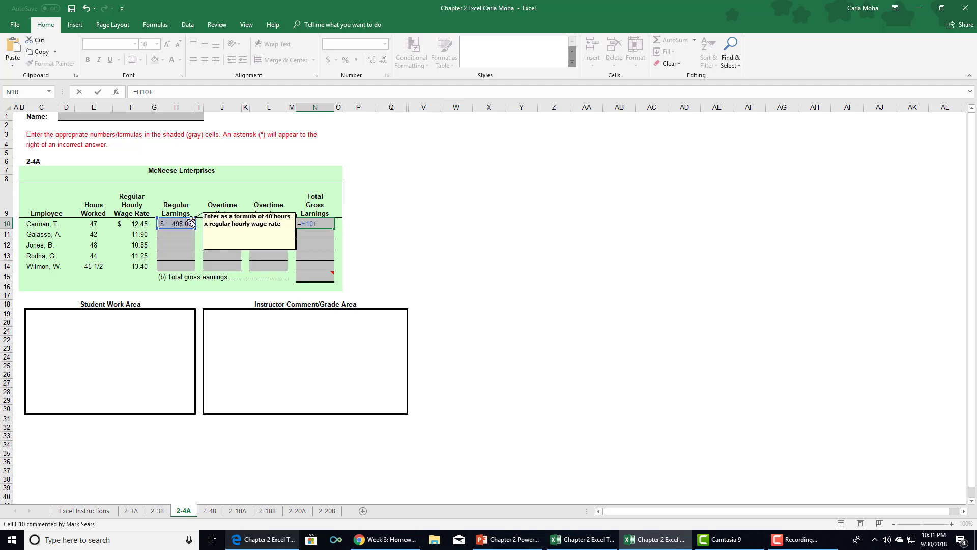
click(275, 222)
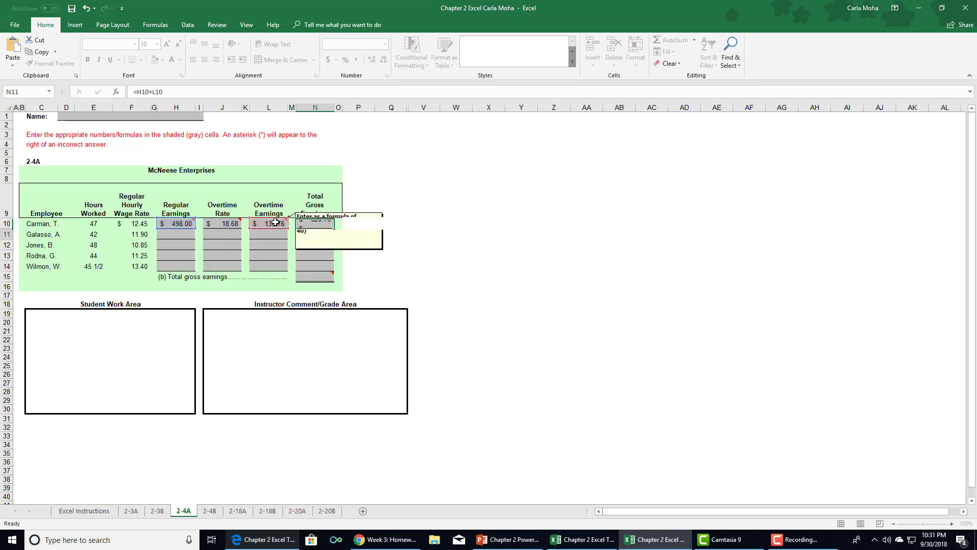
key(Return)
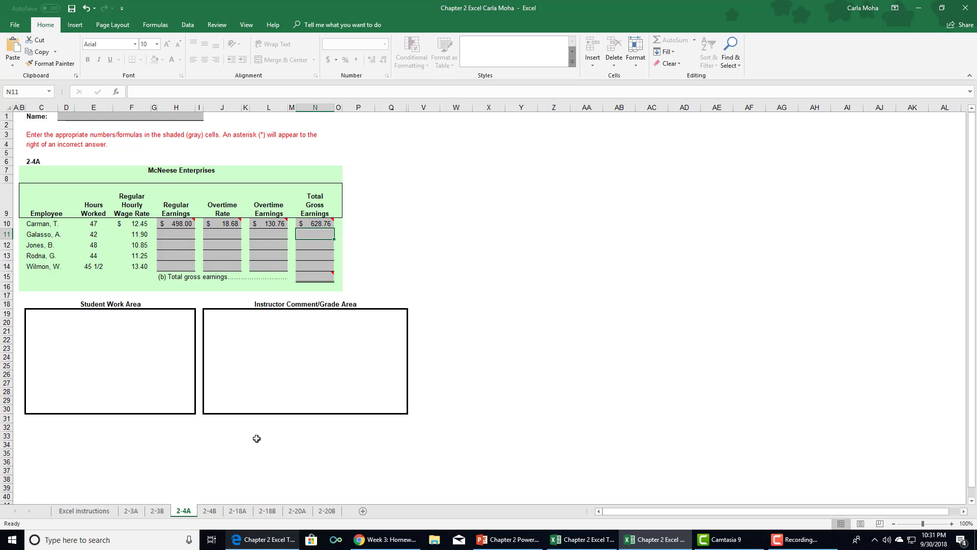
On sheet 2-18A, enter =1275*.45 in I9 for piecework earnings of $573.75.
click(238, 511)
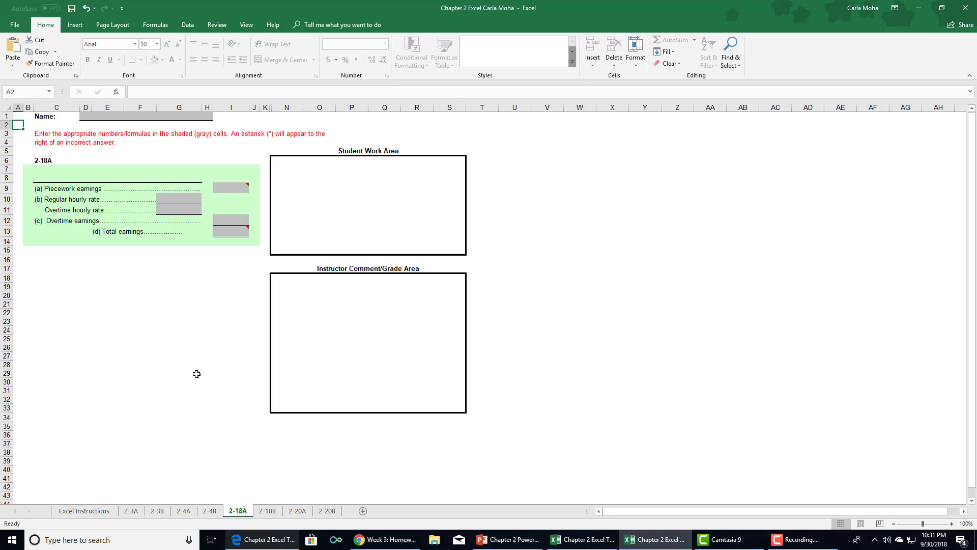
click(338, 179)
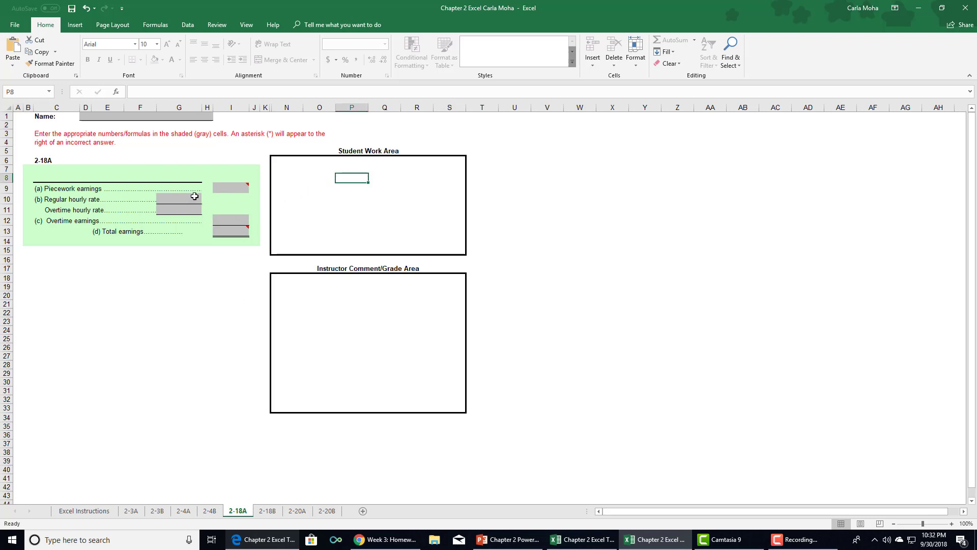
click(225, 189)
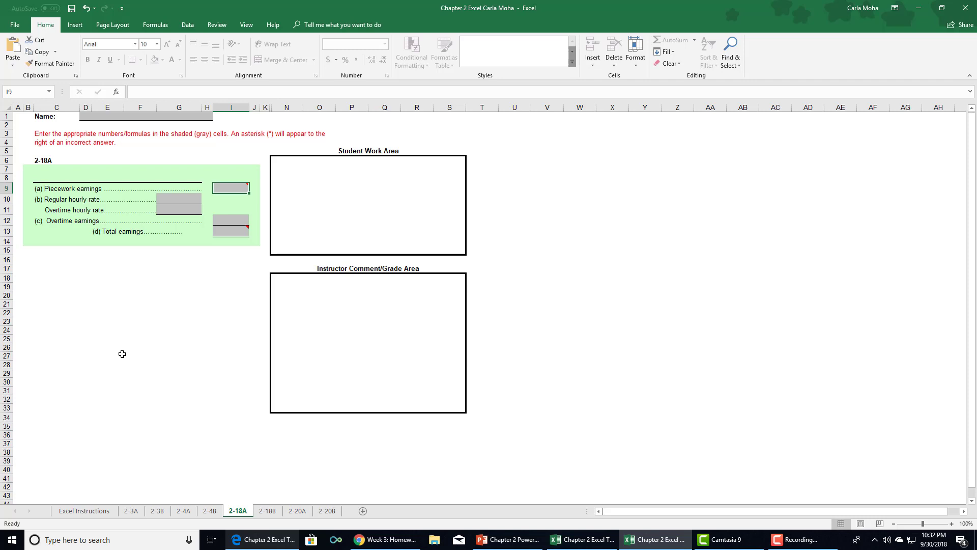
text(=)
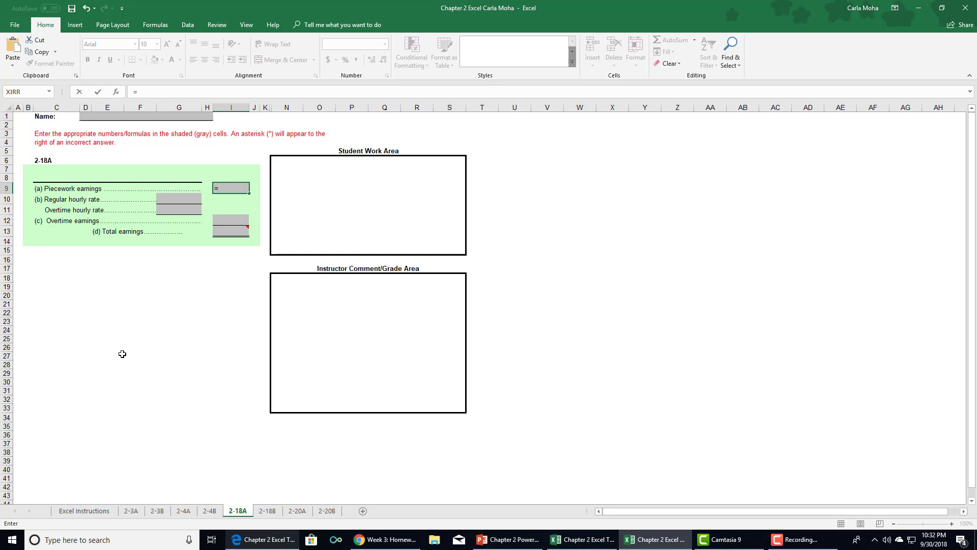
text(1275*)
text(.45)
key(Return)
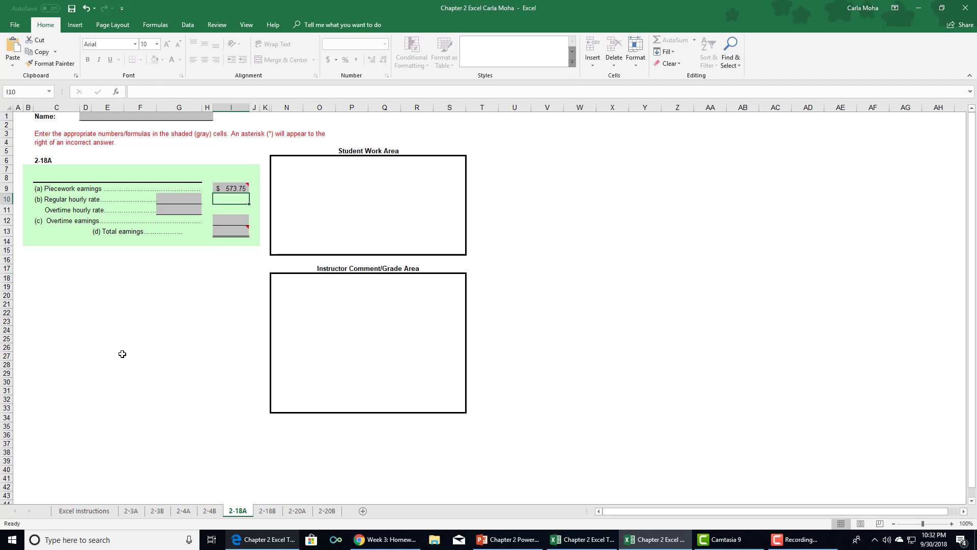
Enter =I9/45.5 in G10, giving a regular hourly rate of $12.61.
click(183, 201)
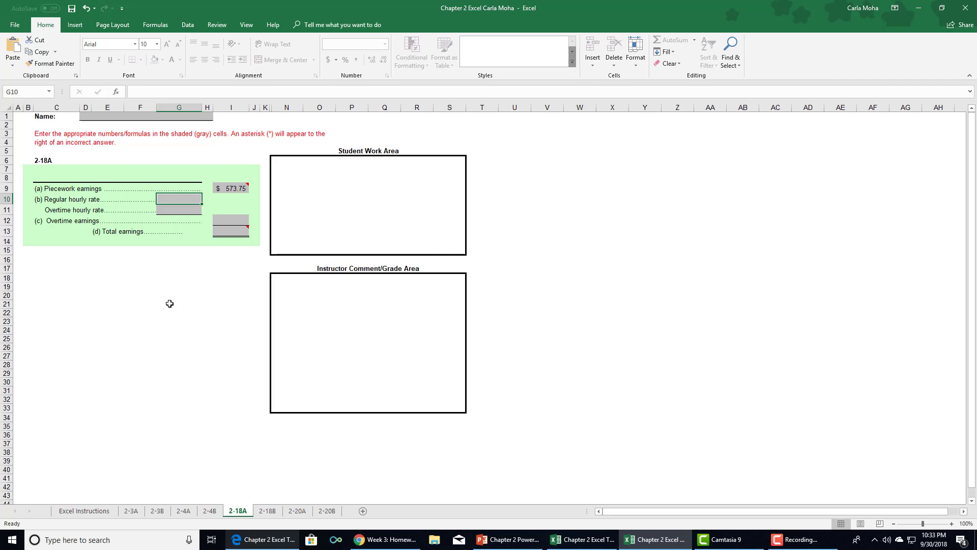
text(=)
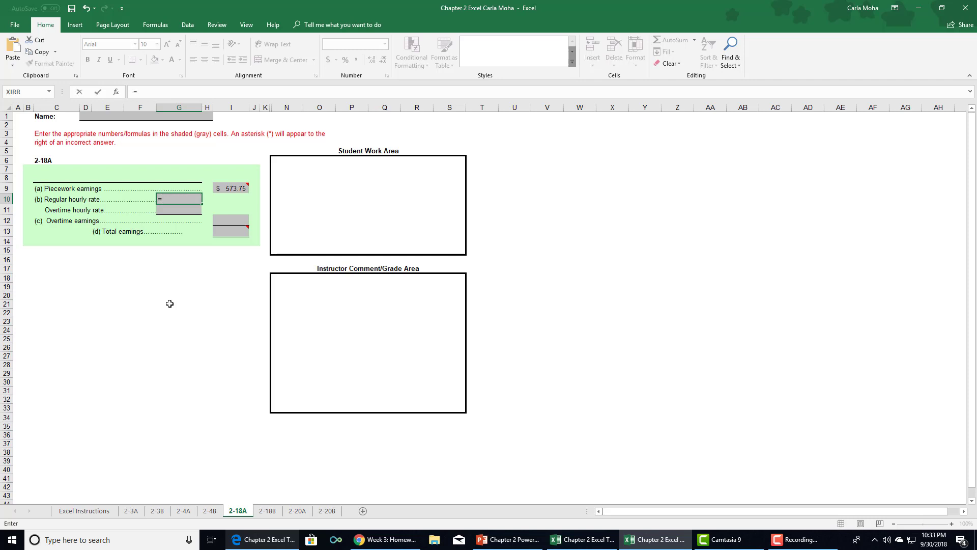
click(236, 188)
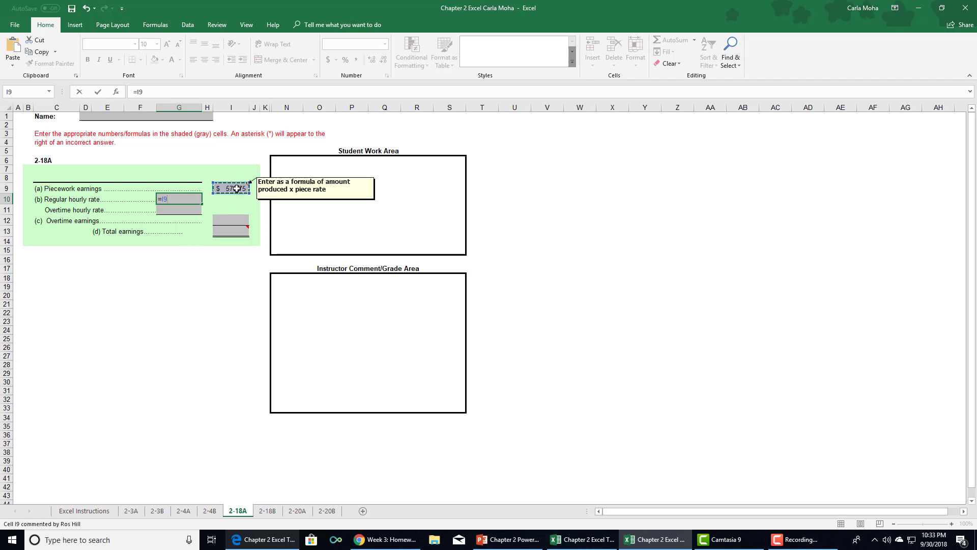
text(/)
text(45.5)
key(Return)
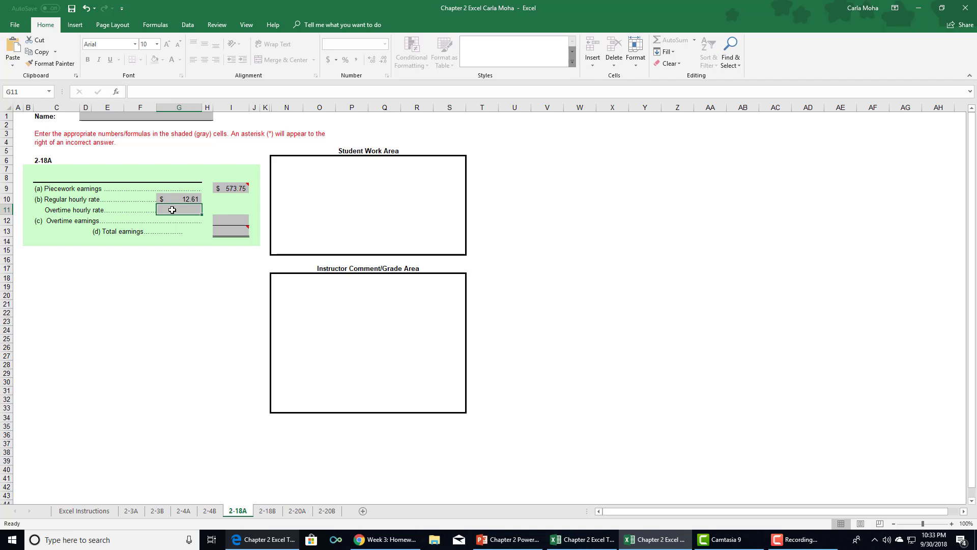
Set G11's overtime rate formula to =G10*.5, half the $12.61 regular rate ($6.31).
text(=)
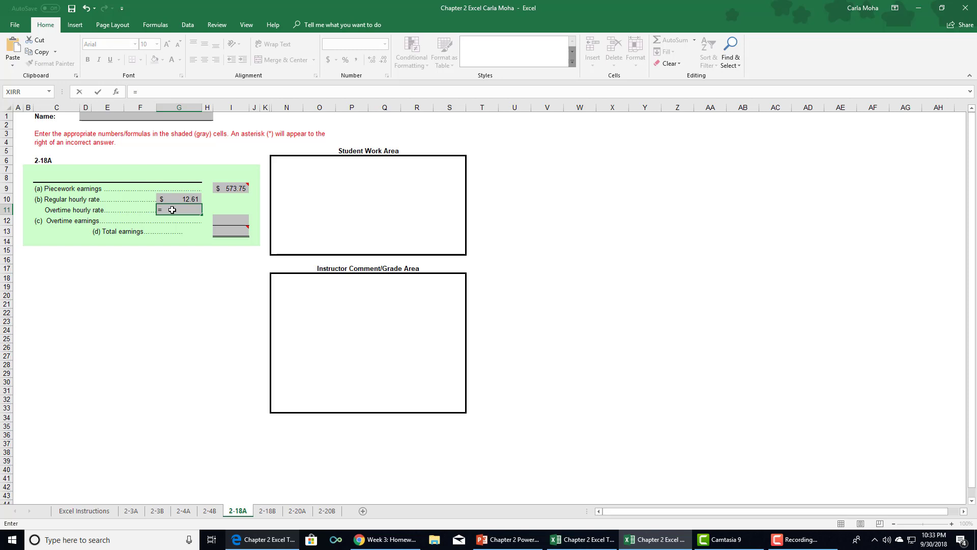
click(175, 197)
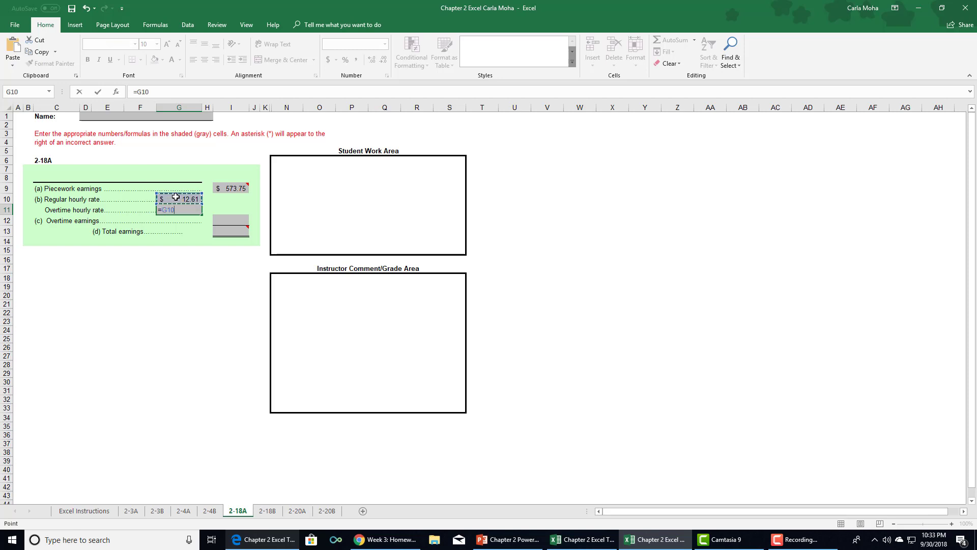
text(*1.5)
key(Return)
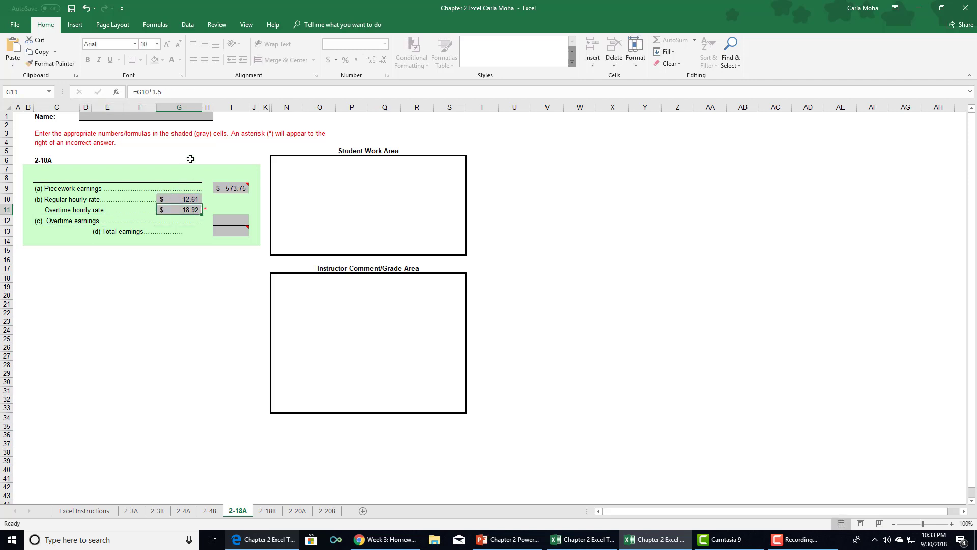
click(169, 91)
key(BackSpace)
key(BackSpace)
key(BackSpace)
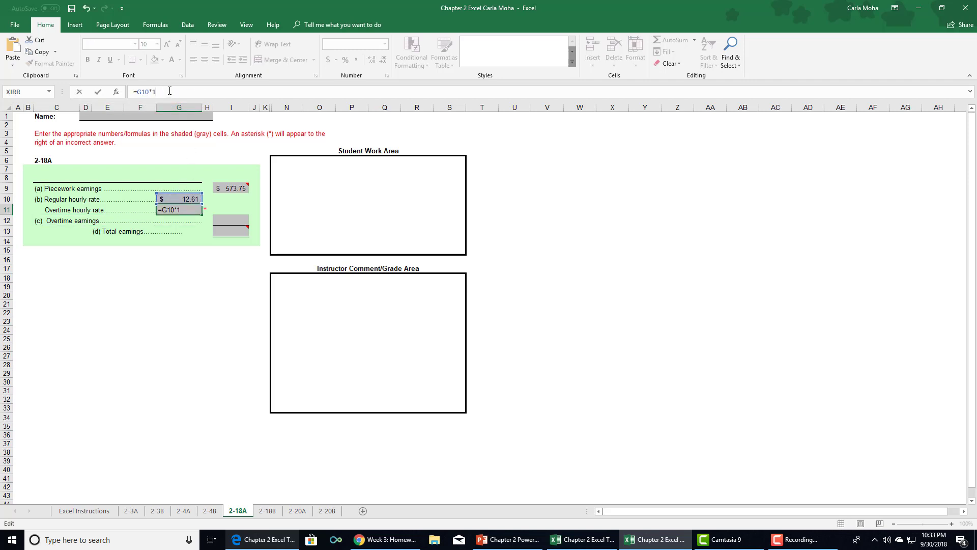
text(.5)
key(Return)
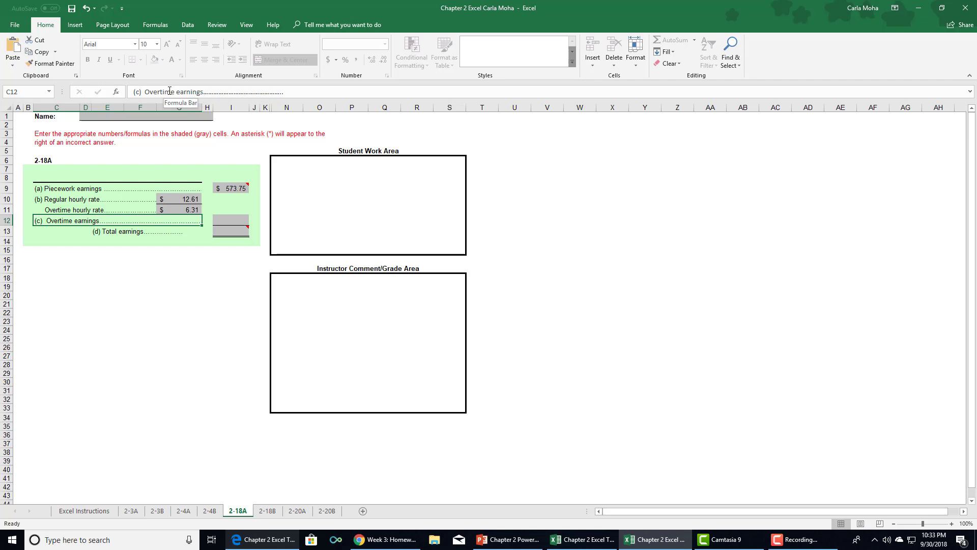
mouse_move(235, 189)
Calculate overtime earnings in I12 from the overtime rate in G11, giving 34.71.
click(220, 219)
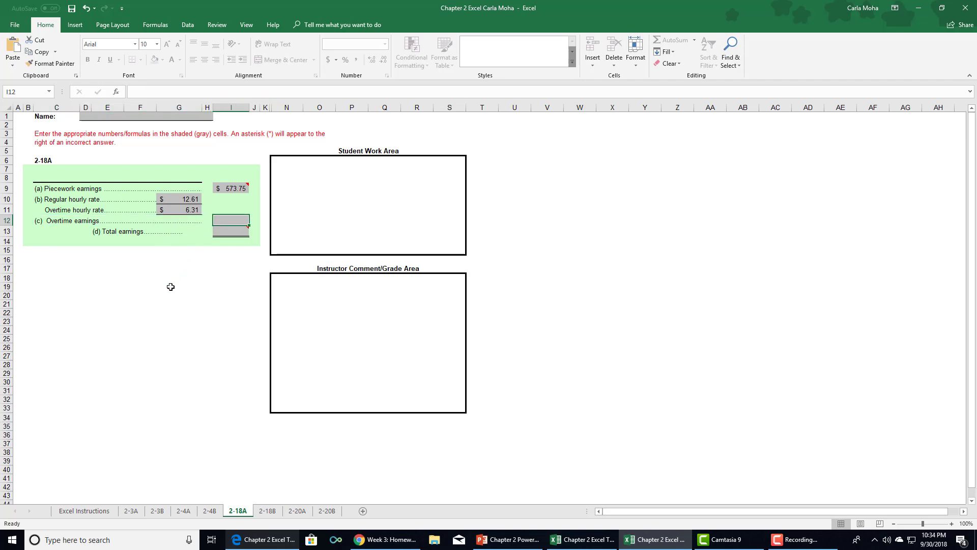
text(=)
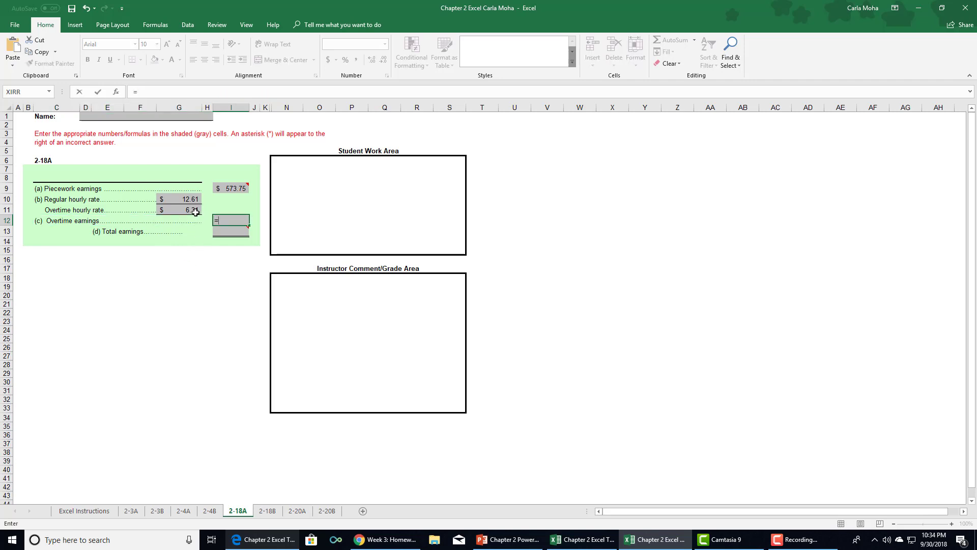
click(195, 212)
text(*5.5)
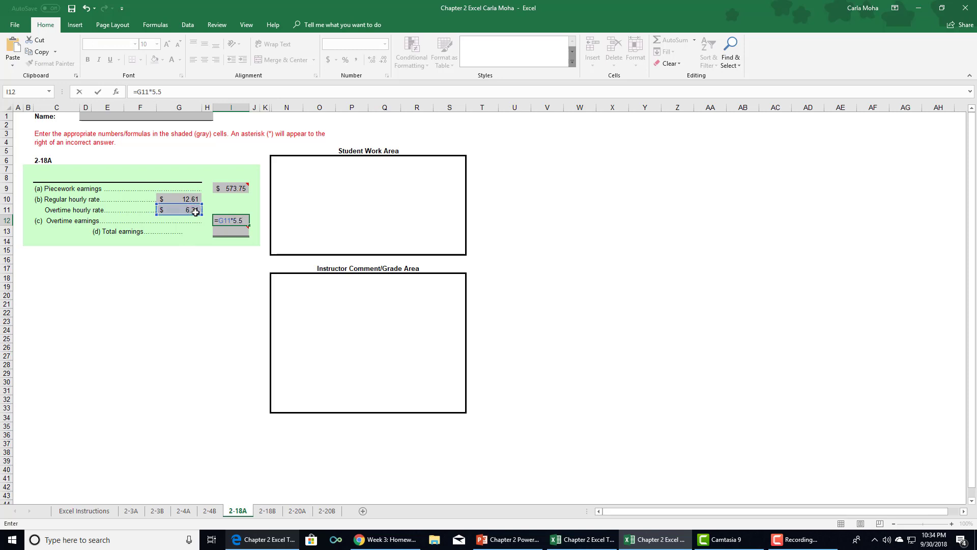
key(Return)
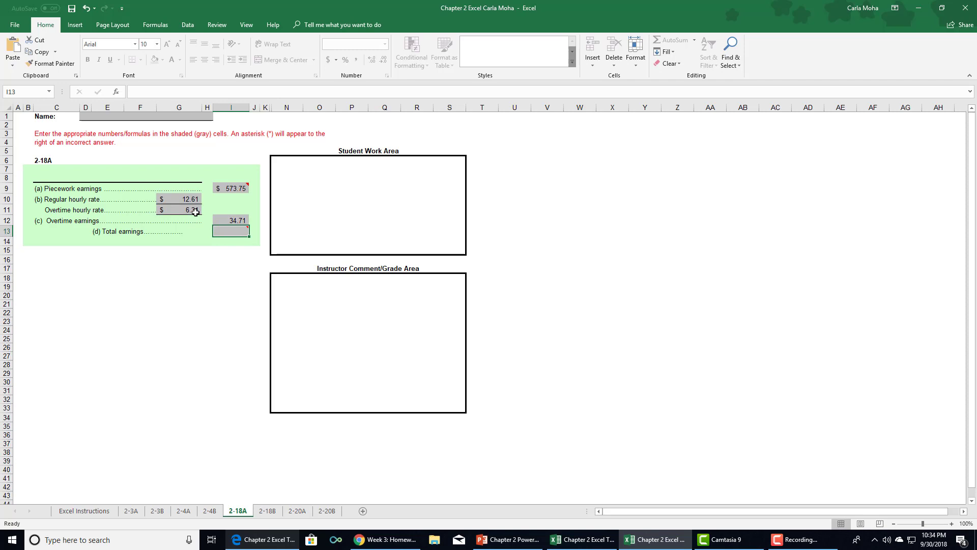
Total the earnings in I13 as =I9+I12, giving $608.46.
text(=)
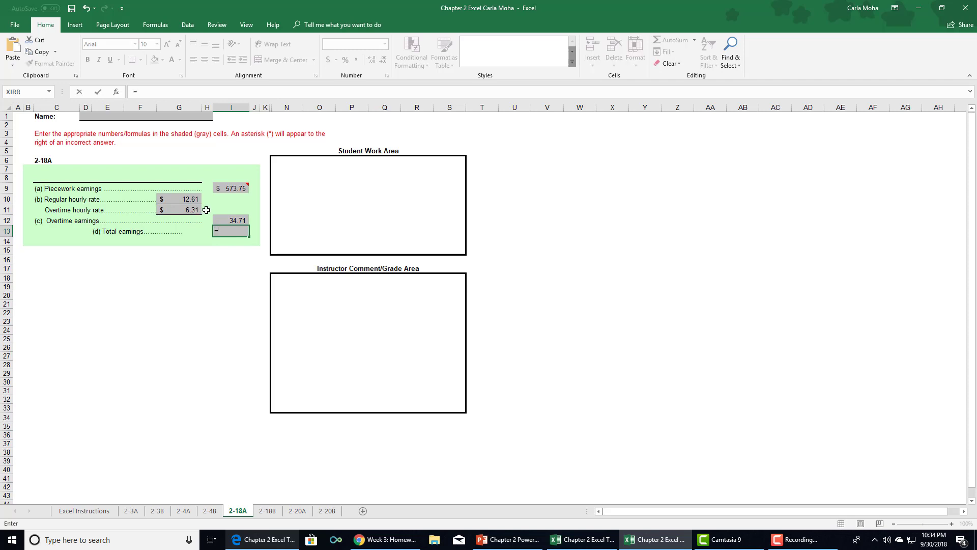
click(232, 189)
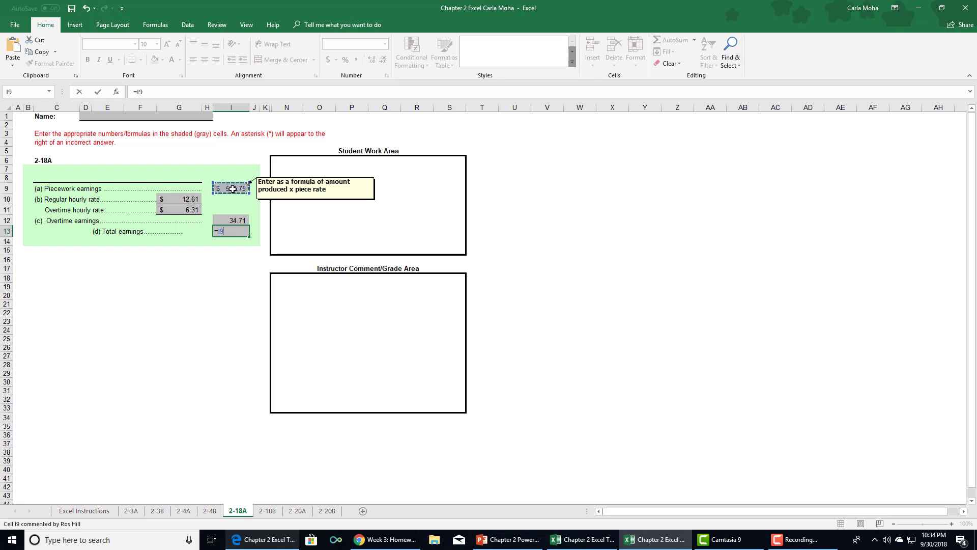
text(+)
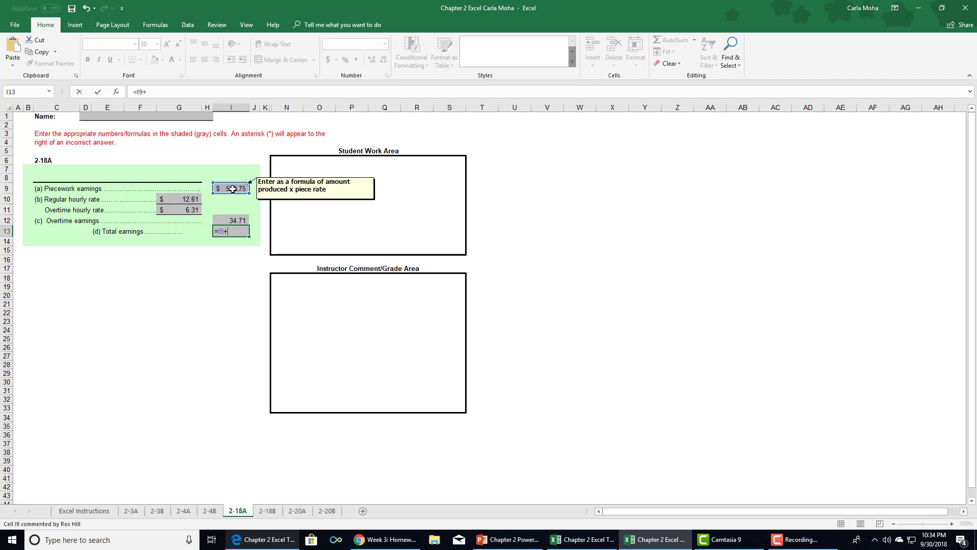
click(235, 219)
key(Return)
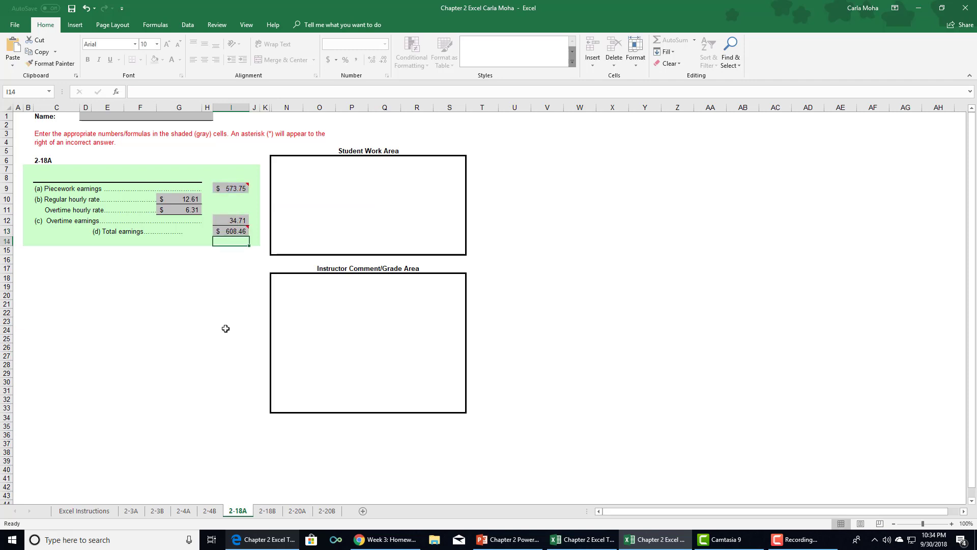
Switch to sheet 2-20A and select the regular annual salary cell I9.
click(298, 511)
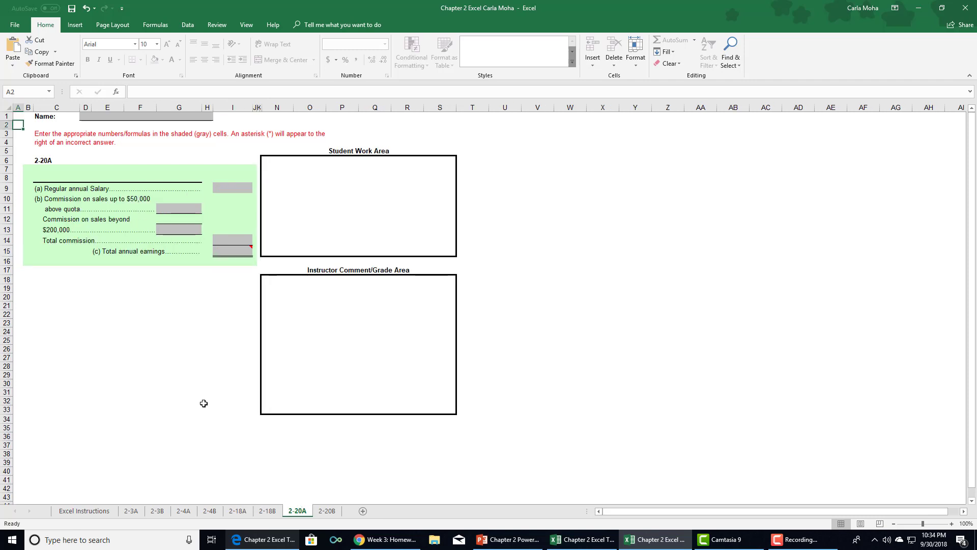
click(248, 188)
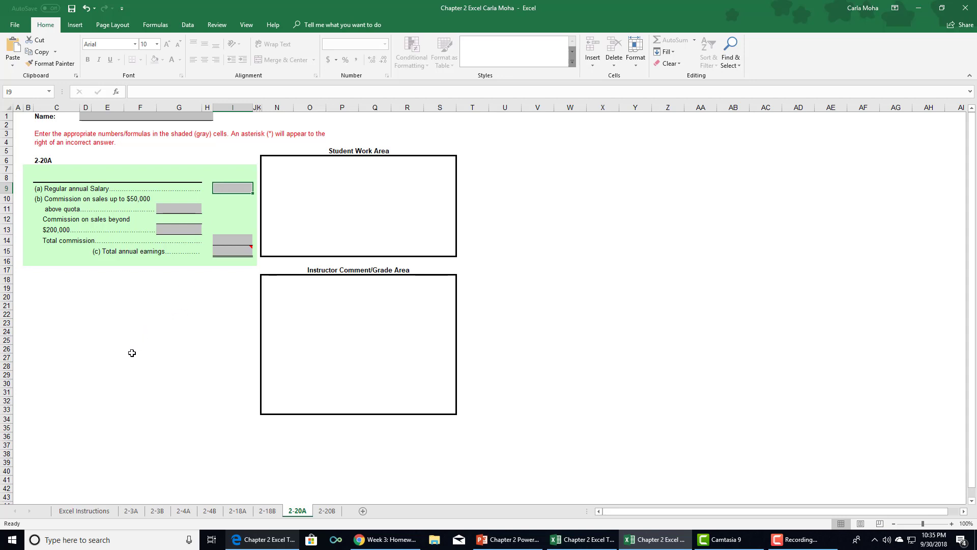
Enter the 29,500 regular annual salary in I9 and select work-area cell O10.
text(2)
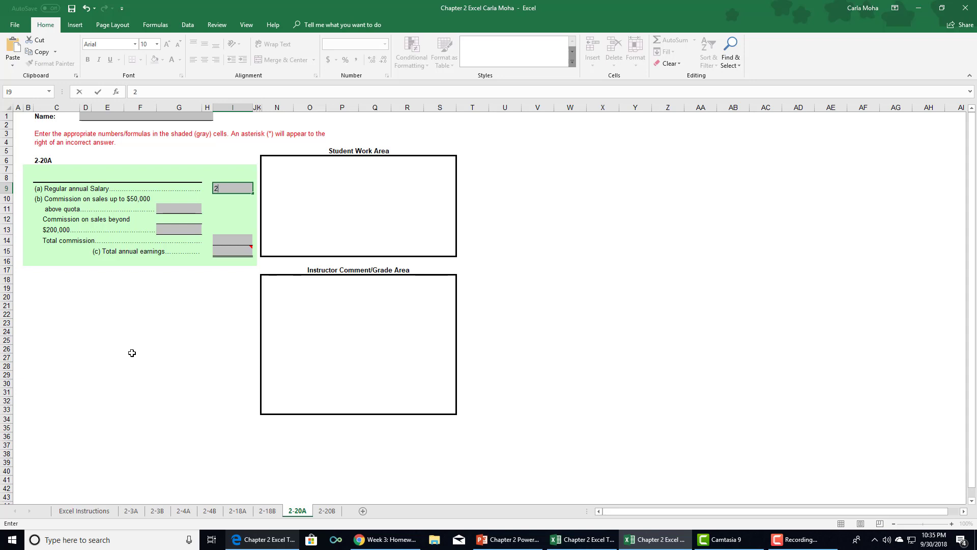
text(9,50)
text(00)
key(Return)
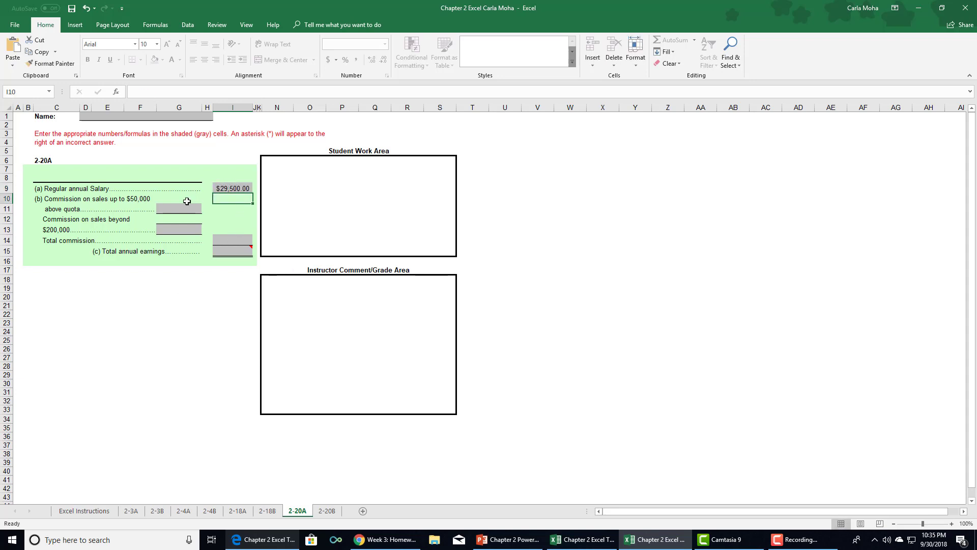
click(185, 207)
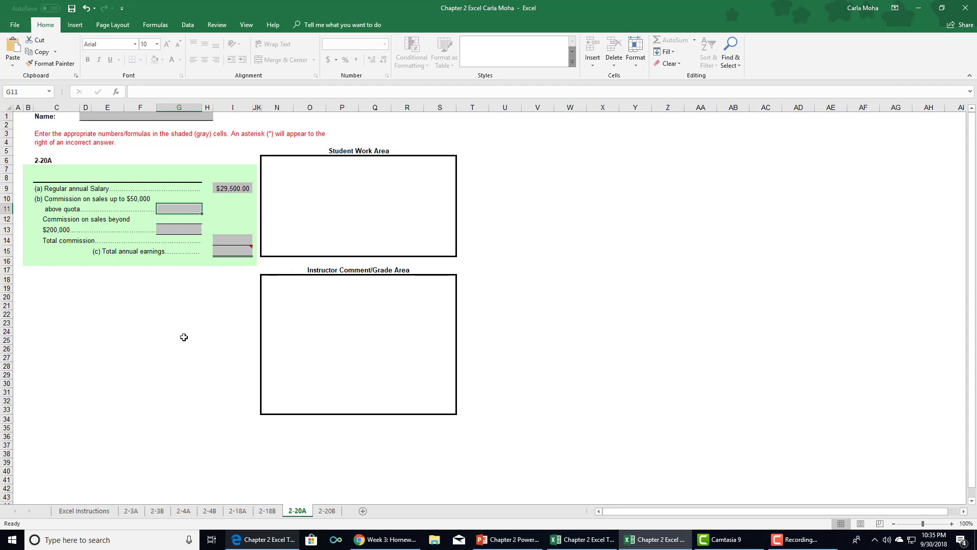
click(318, 201)
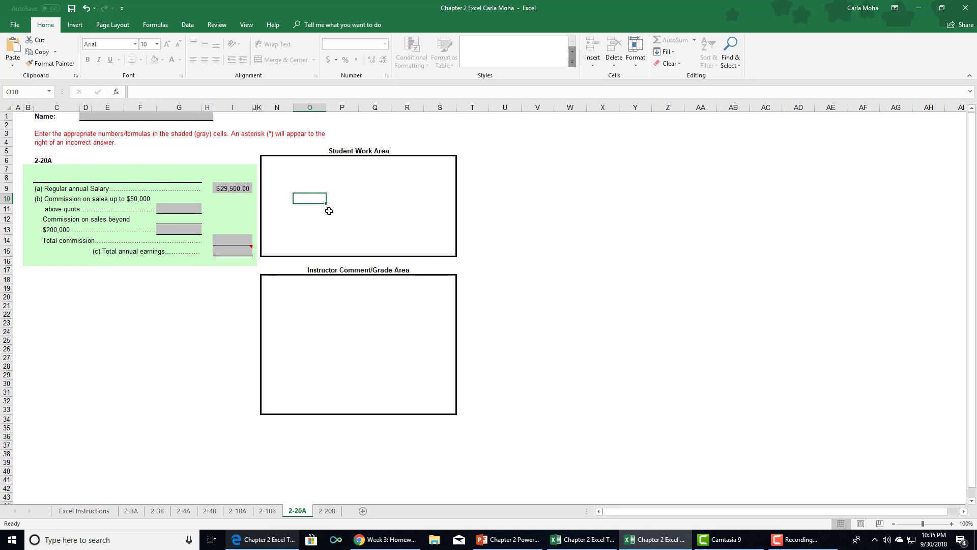
Enter 295000 labelled 'sold' and 150000 labelled 'quota' in the Student Work Area.
text(29500)
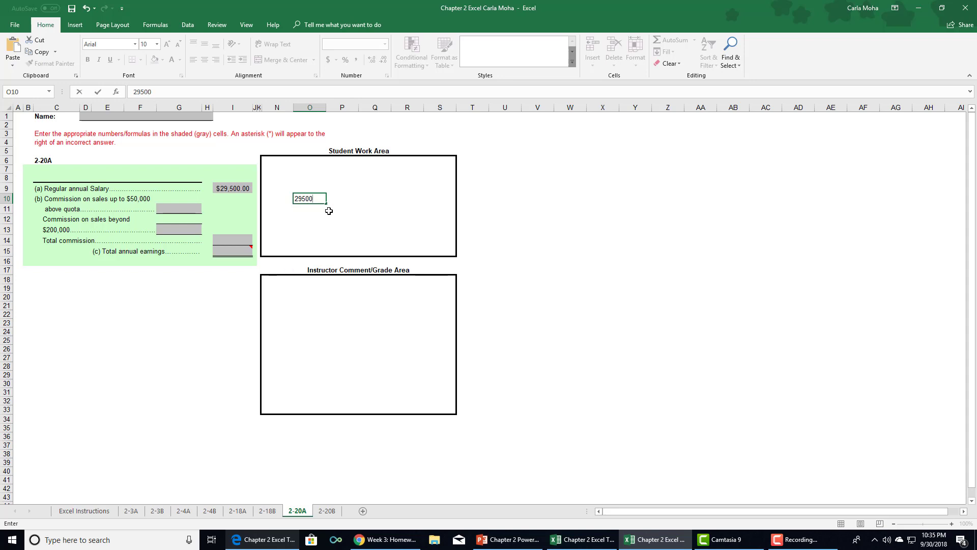
text(0)
key(Return)
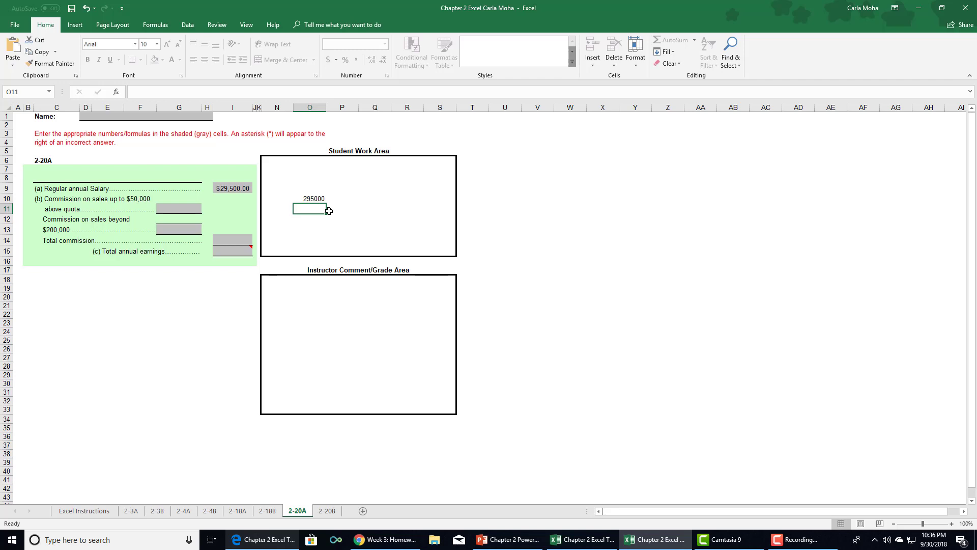
key(Up)
key(Right)
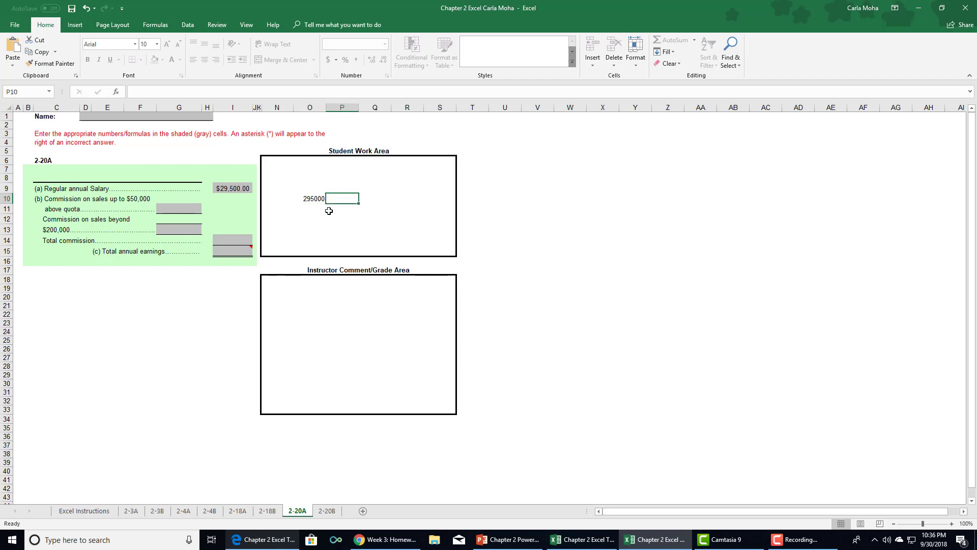
text(sold)
key(Return)
key(Left)
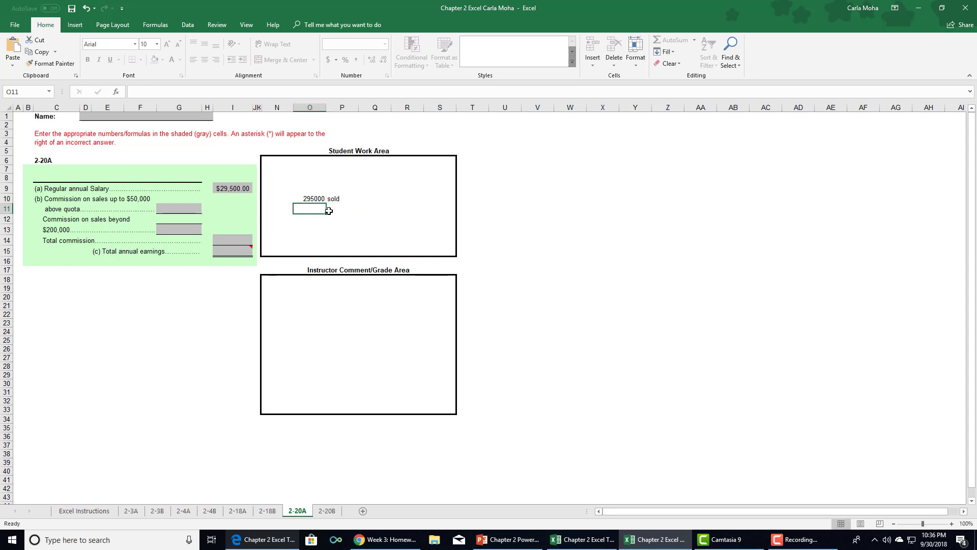
text(150)
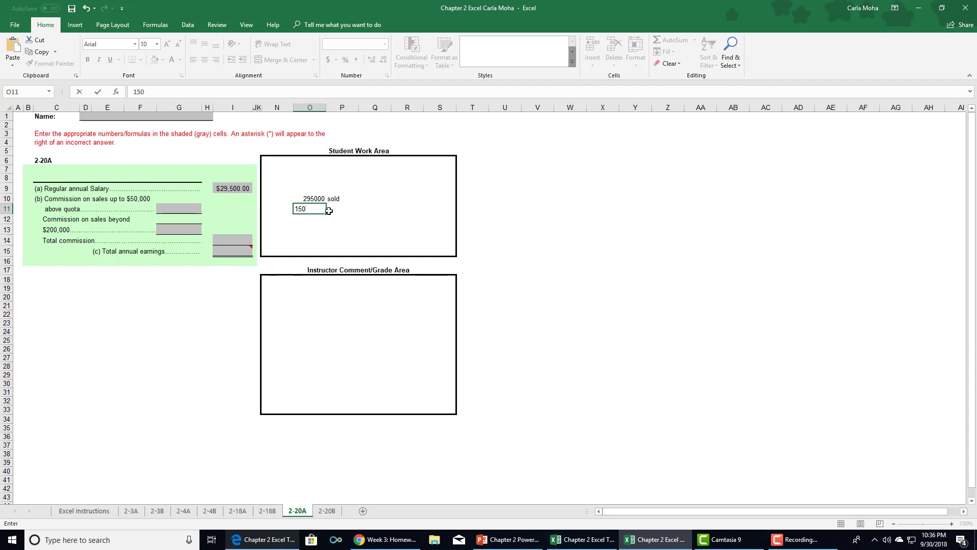
text(000)
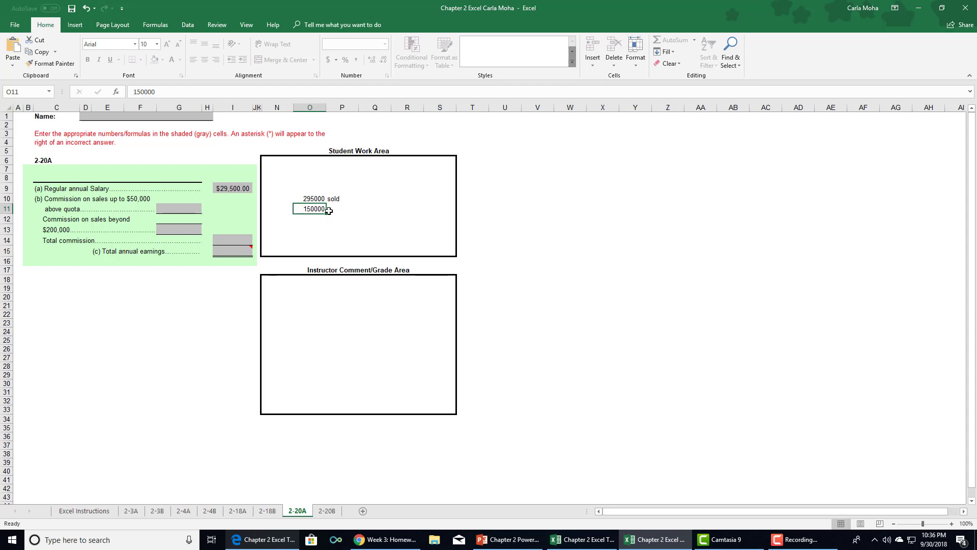
key(Right)
text(quota)
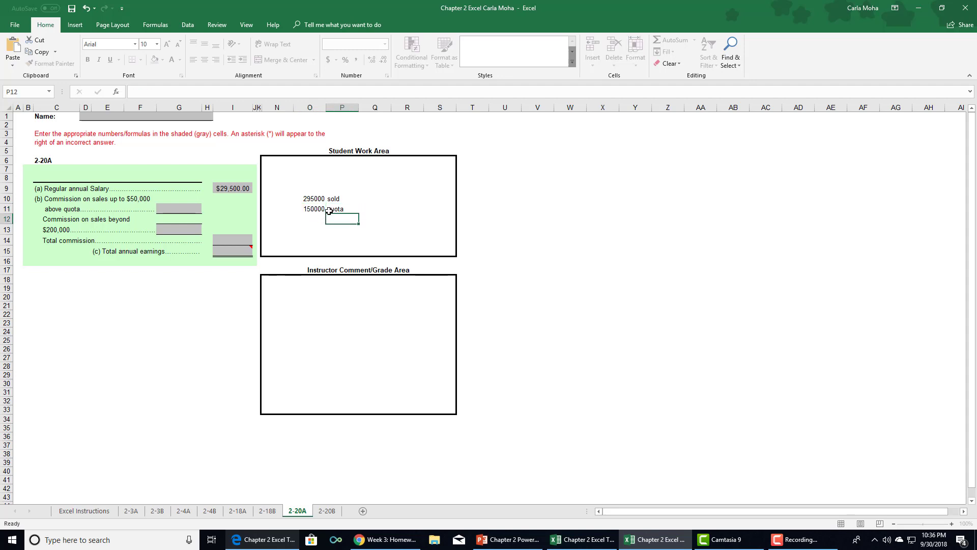
key(Return)
Compute 145000 in O12 with =O10-O11 and label it 'above quota'.
text(=)
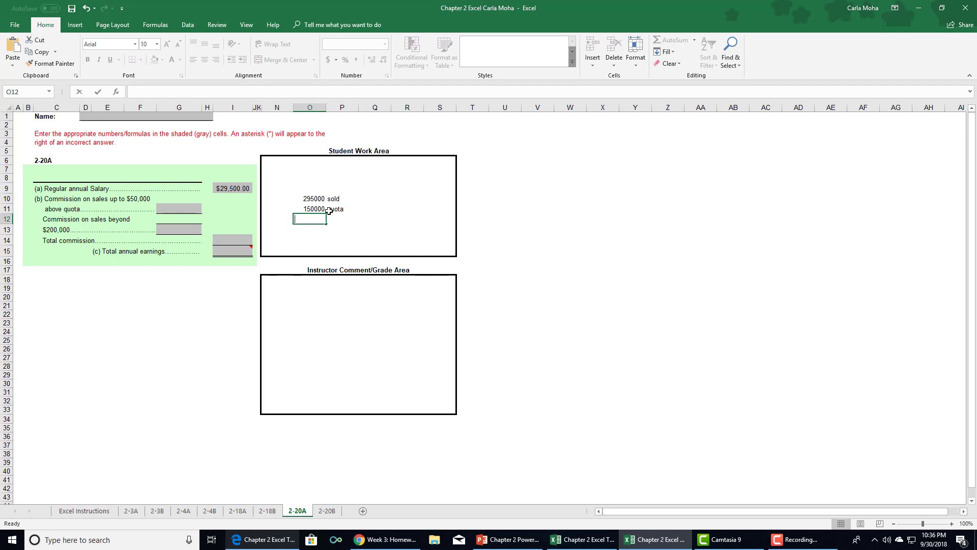
click(320, 198)
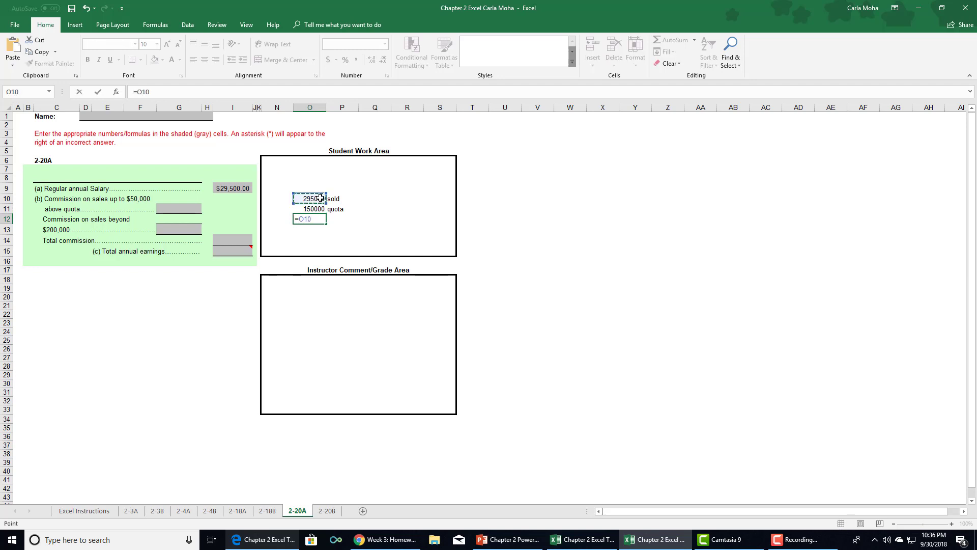
text(-)
click(320, 209)
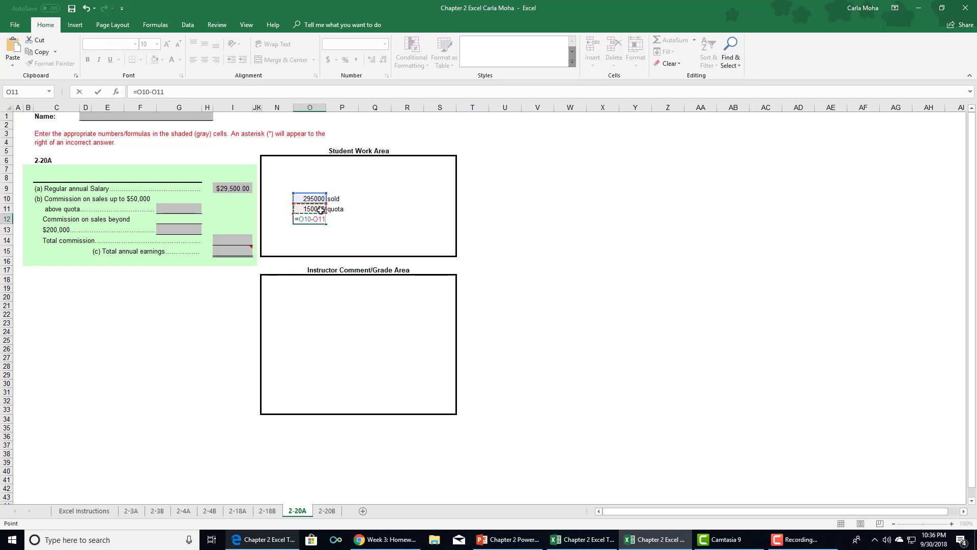
key(Return)
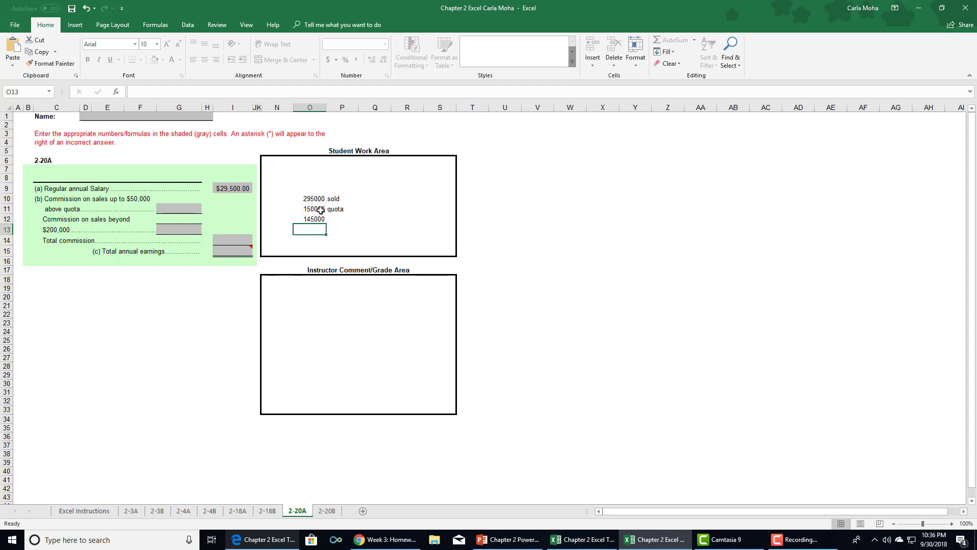
click(341, 225)
text(above)
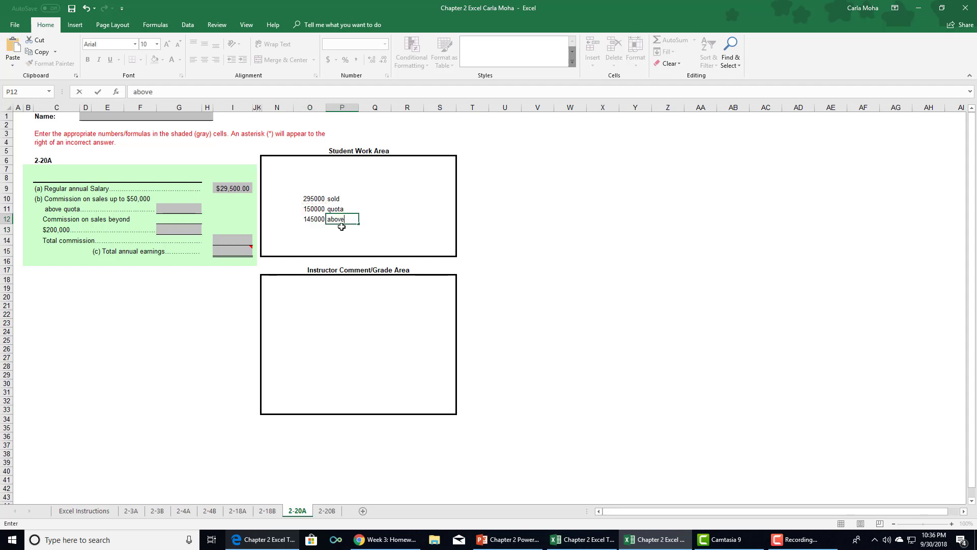
text( quota)
key(Return)
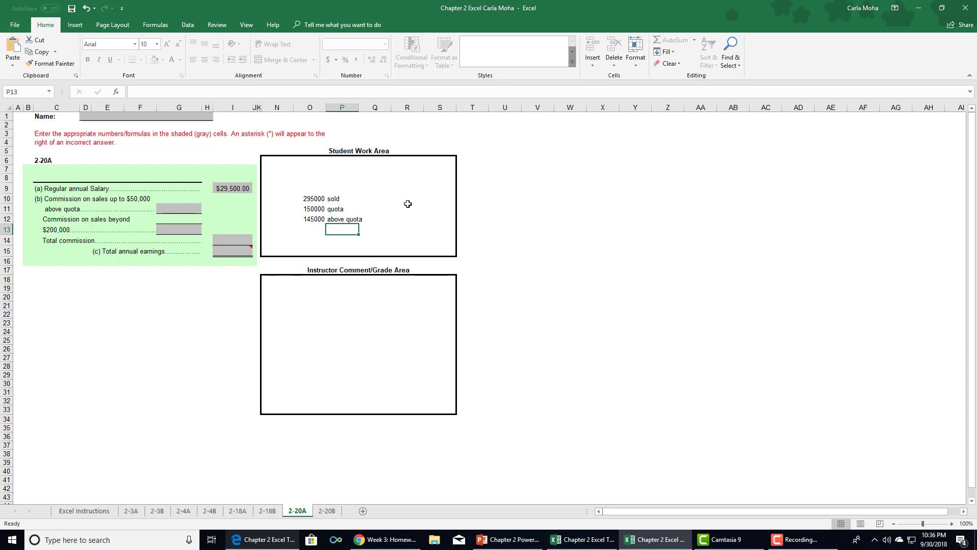
click(190, 209)
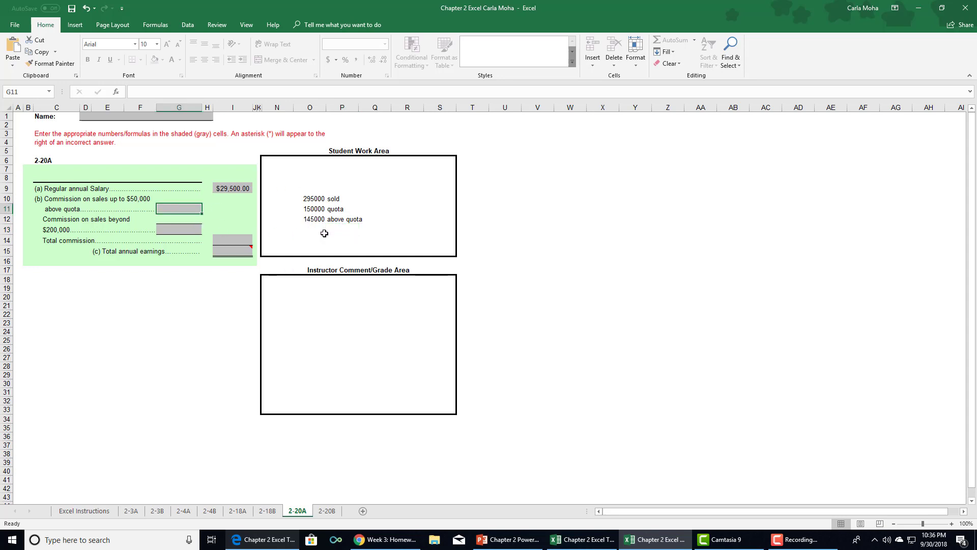
Enter =50000*.085 in G11 for a $4,250.00 commission, then move to O13.
text(=5000)
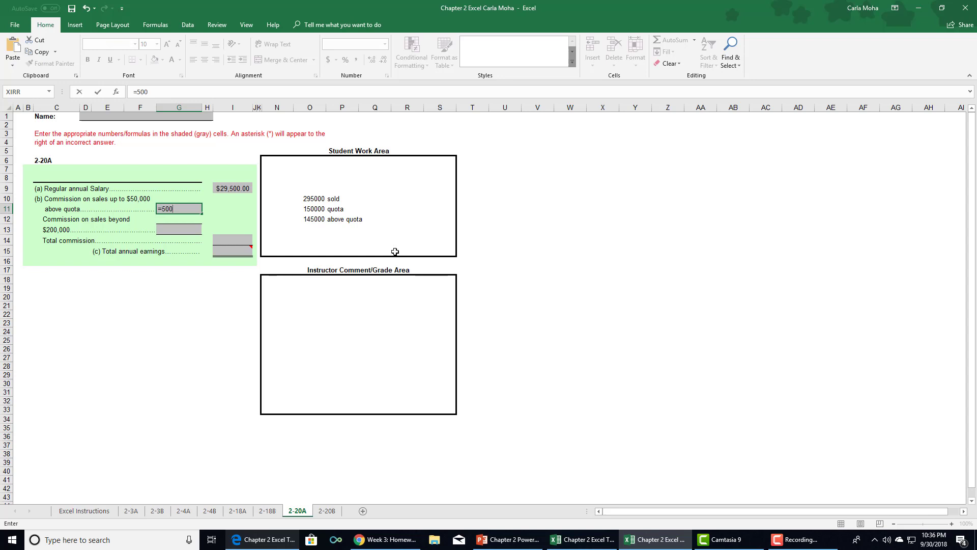
text(0*.085)
key(Return)
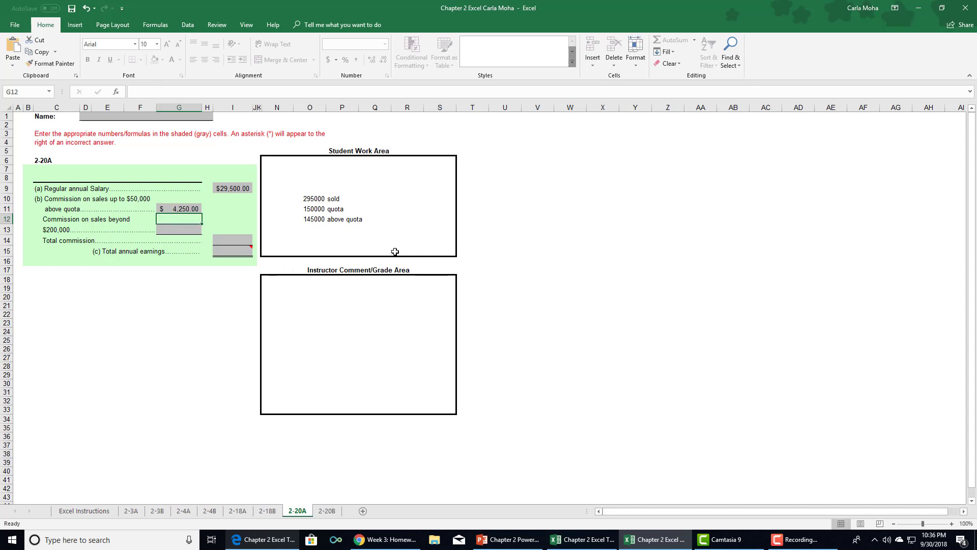
key(Return)
key(Right)
key(Right)
key(Right)
key(Right)
key(Right)
key(Right)
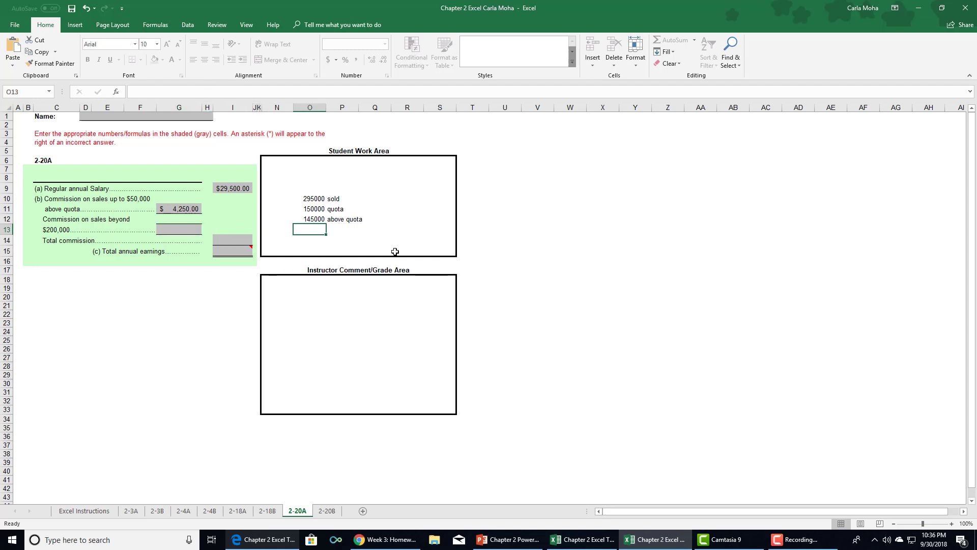
Enter 50000 in O13 labelled 'above 150k quota'.
text(50)
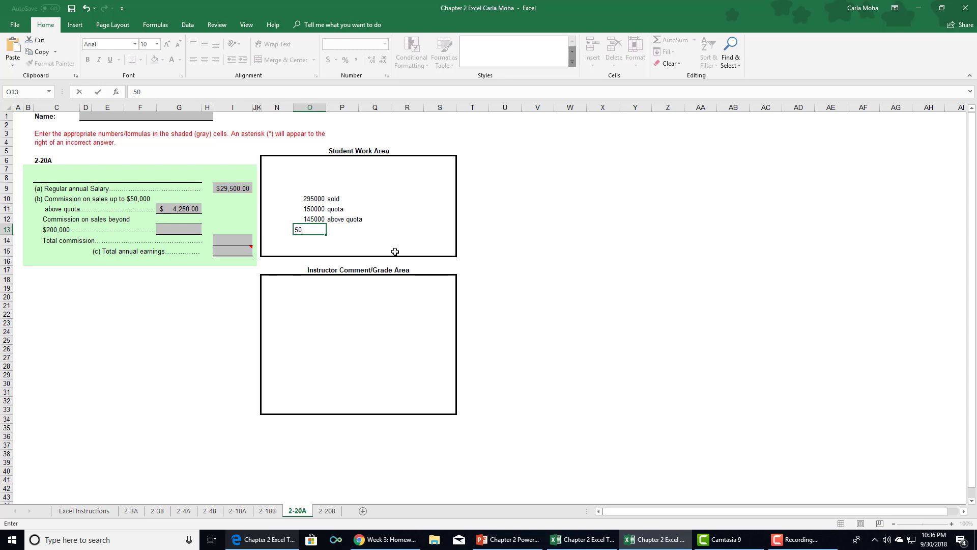
text(000)
key(Return)
key(Up)
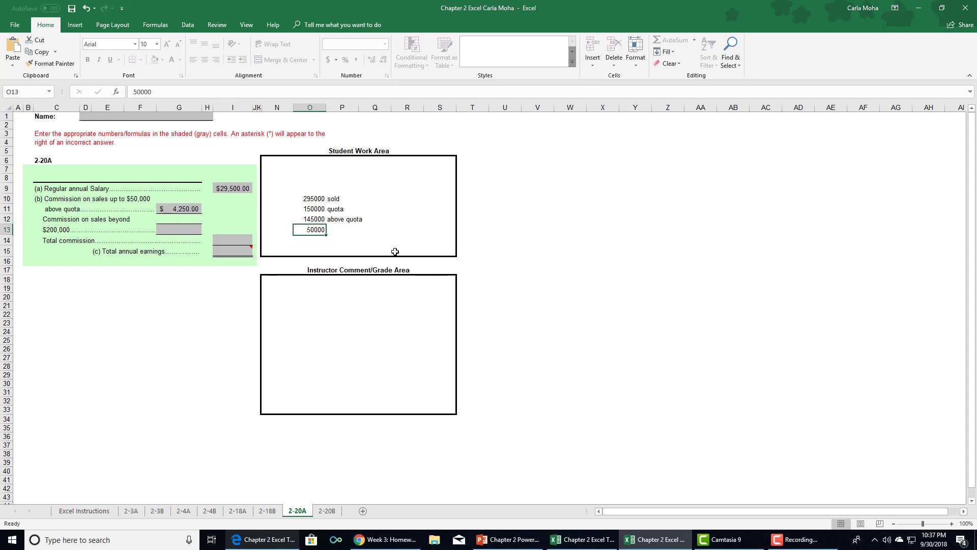
key(Right)
text(above )
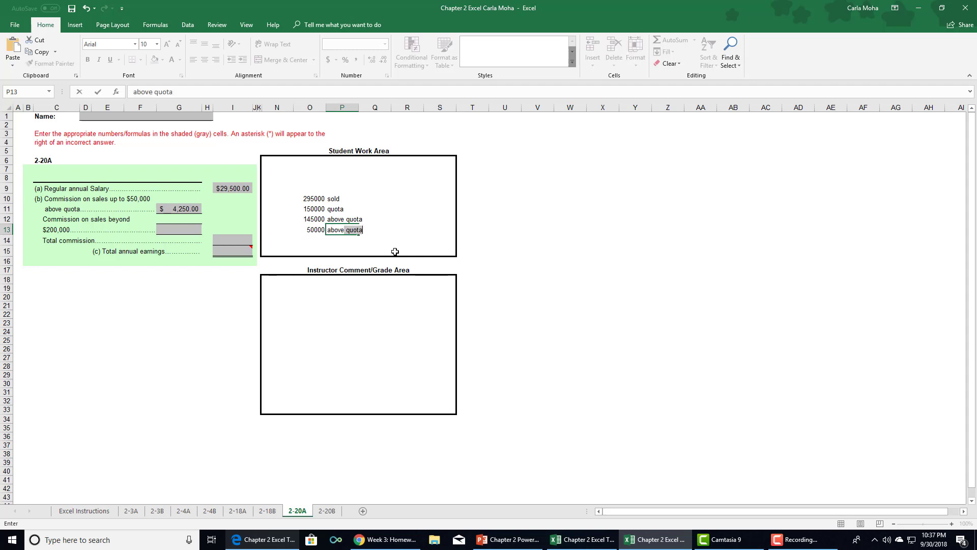
text(150k quota)
key(Return)
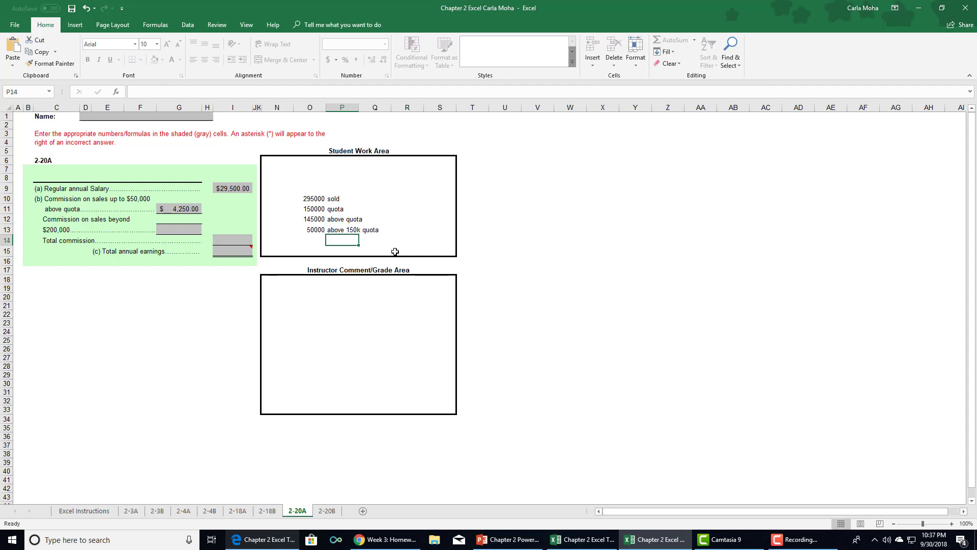
Compute 95000 in O14 with =O12-O13 and label it 'above the 200k quota'.
text(=)
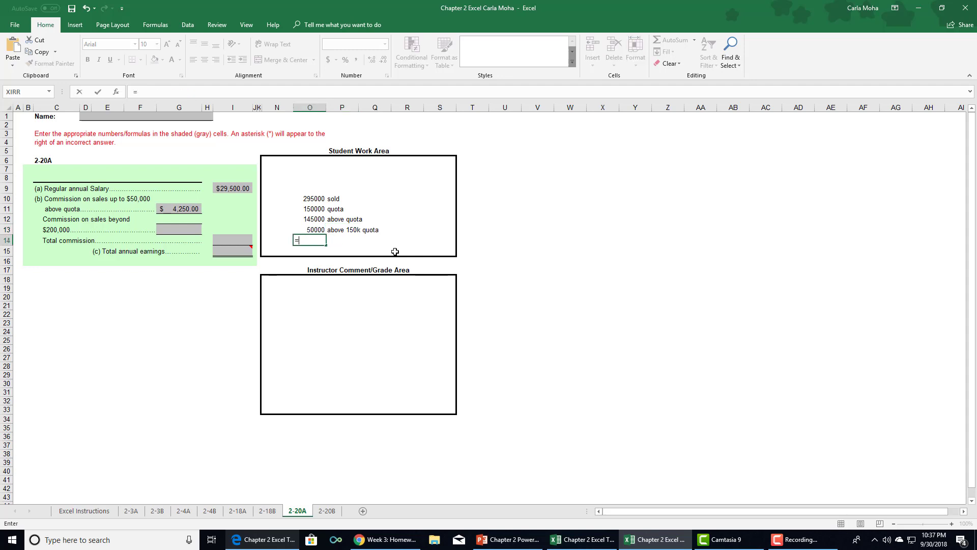
click(317, 219)
text(-)
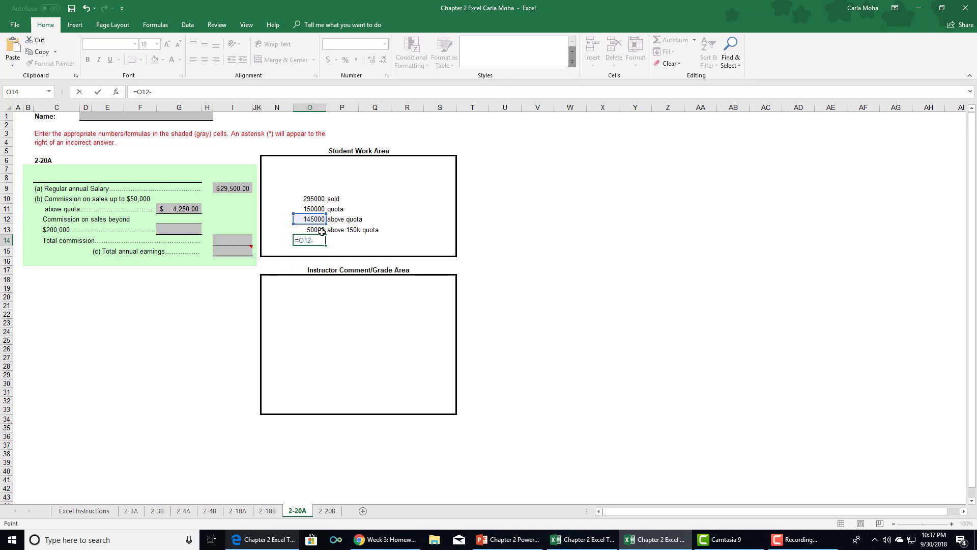
click(320, 230)
key(Return)
click(341, 240)
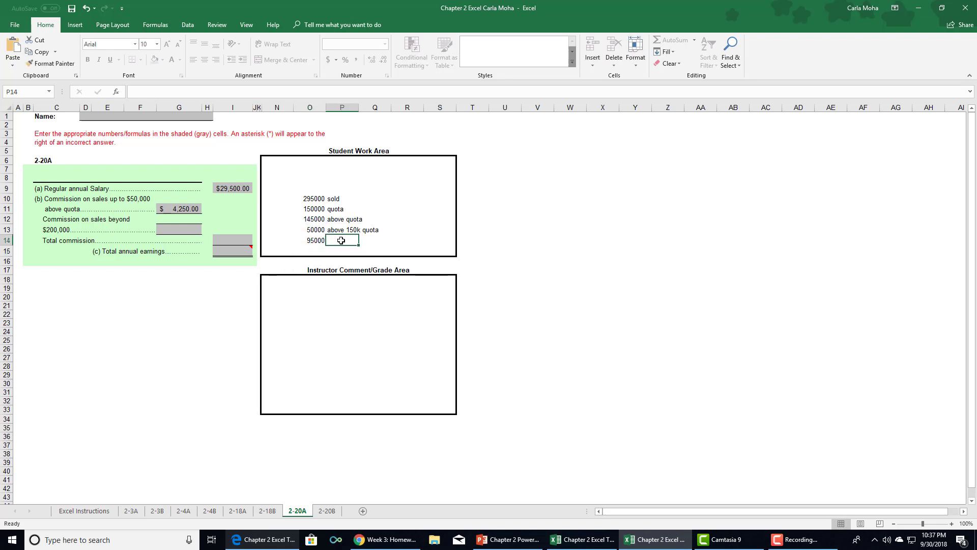
text(above the )
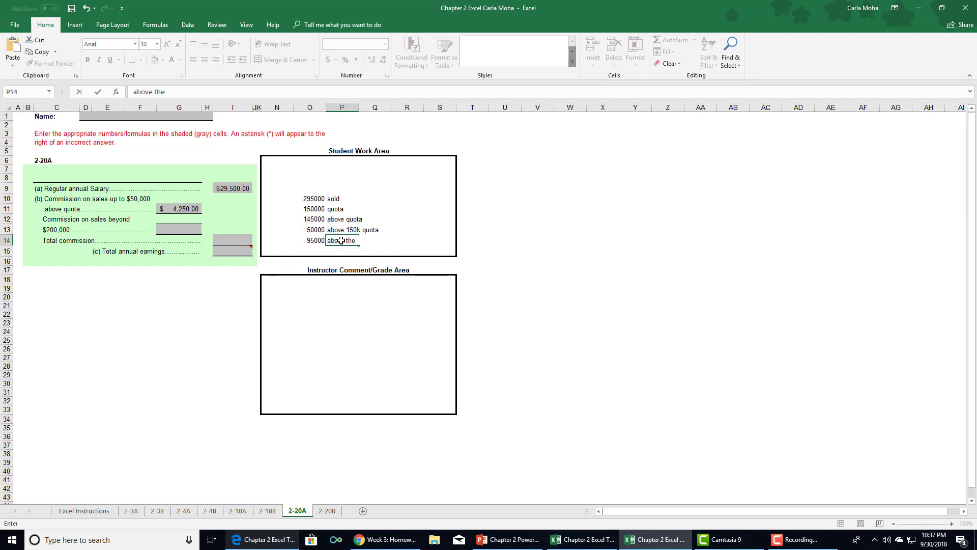
text(200k quota)
click(506, 243)
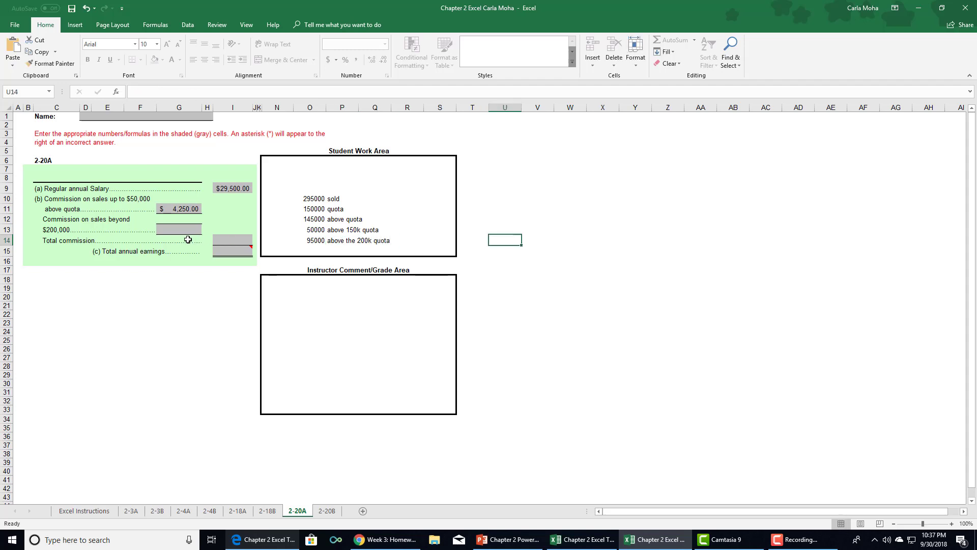
Enter =95000*0.1 in G13 for a $9,500.00 commission.
click(181, 230)
text(=)
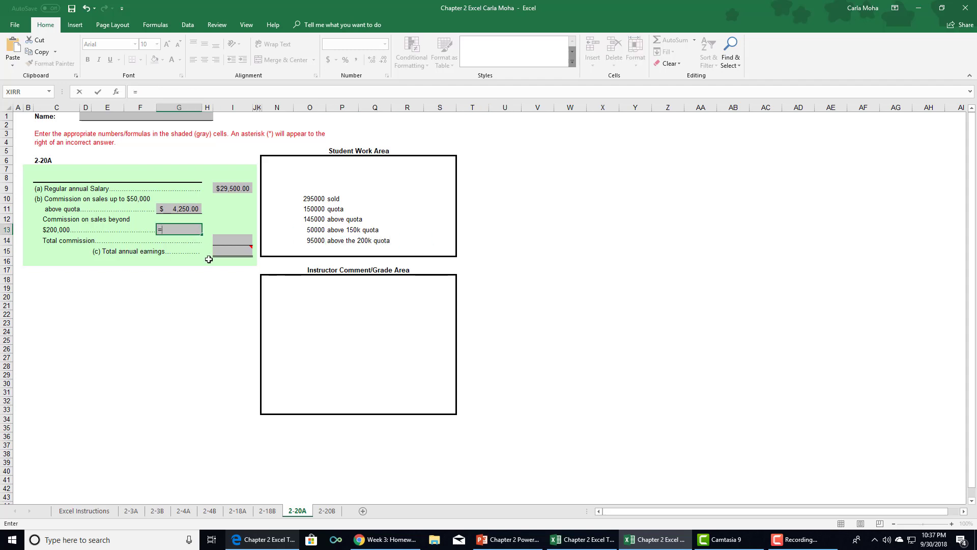
text(9500)
text(0*)
text(0.1)
key(Return)
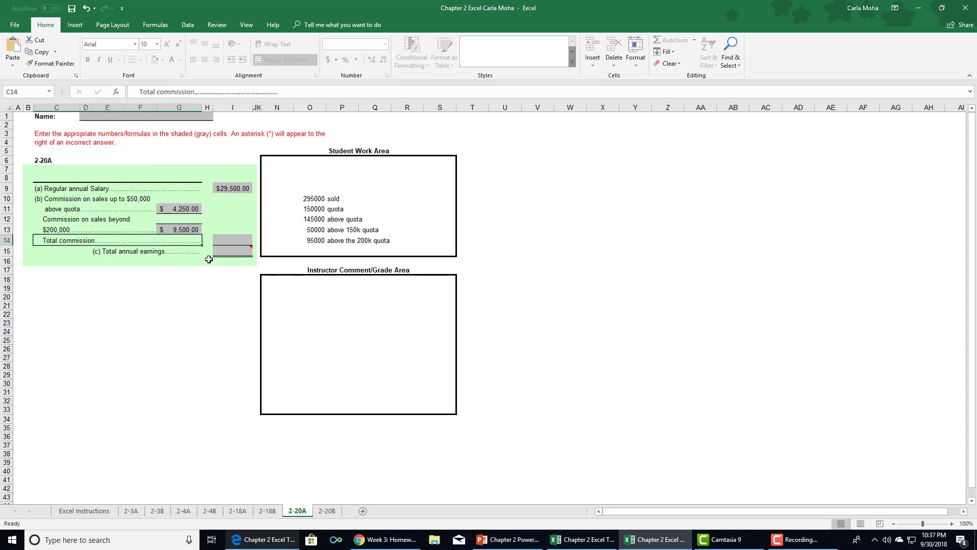
key(Tab)
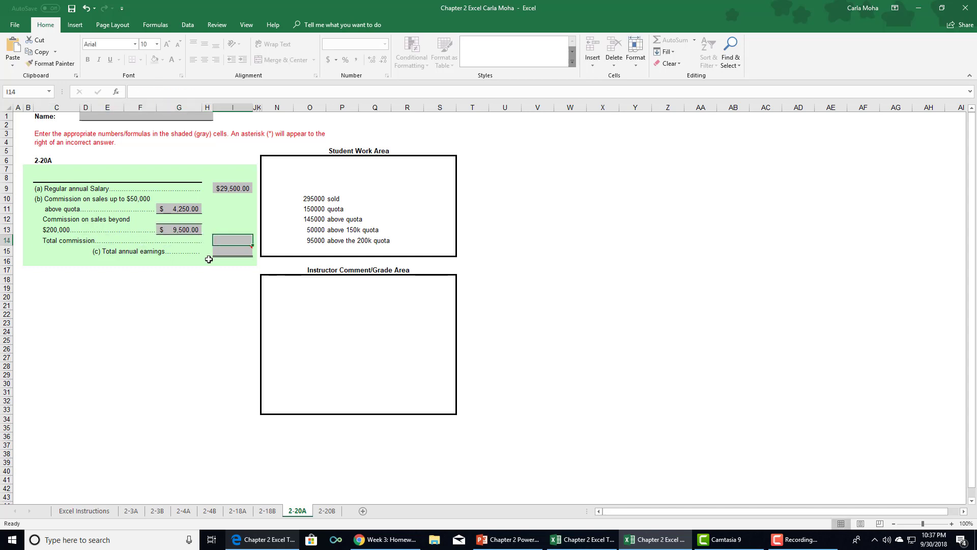
Total the commission in I14 as =G11+G13, giving 13,750.00.
text(=)
click(196, 208)
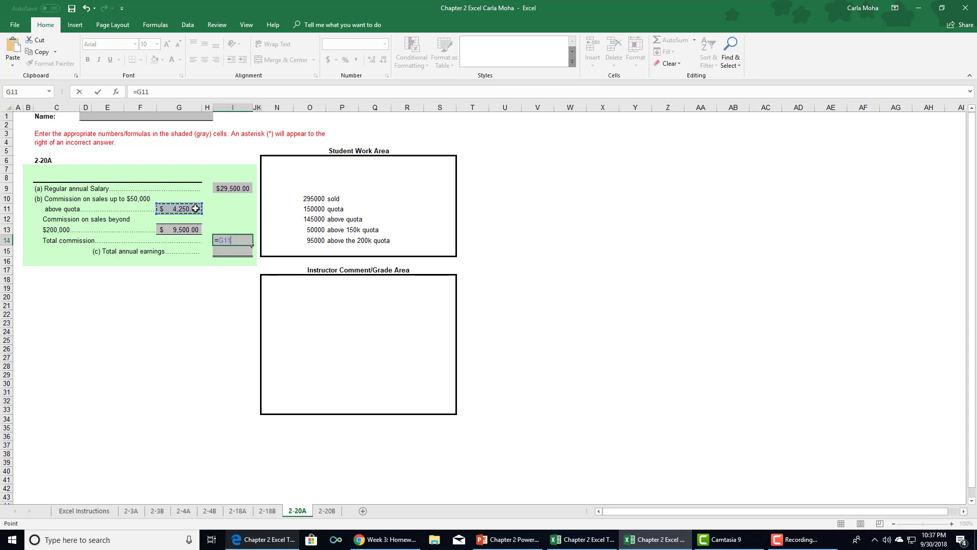
text(+)
click(194, 229)
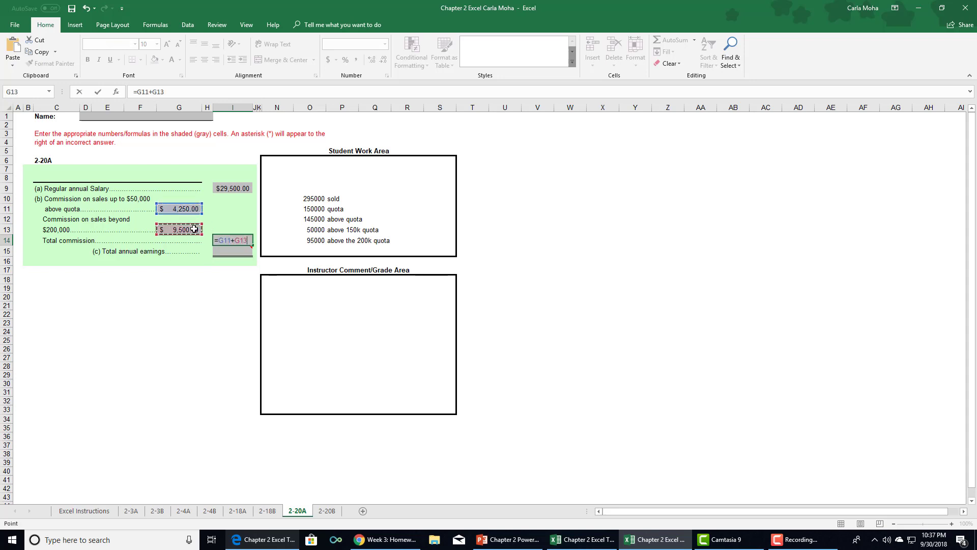
key(Return)
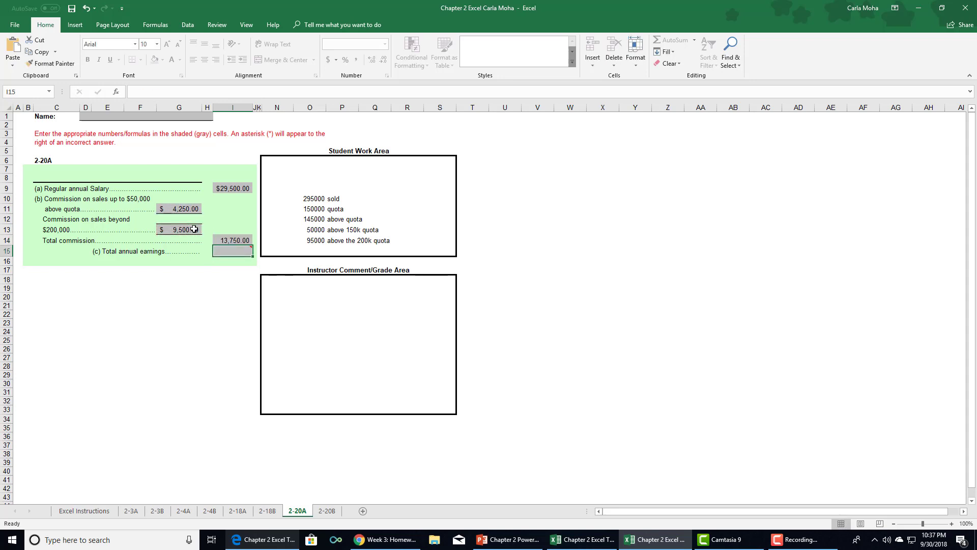
Total the annual earnings in I15 as =I9+I14, giving $43,250.00.
text(=)
click(246, 187)
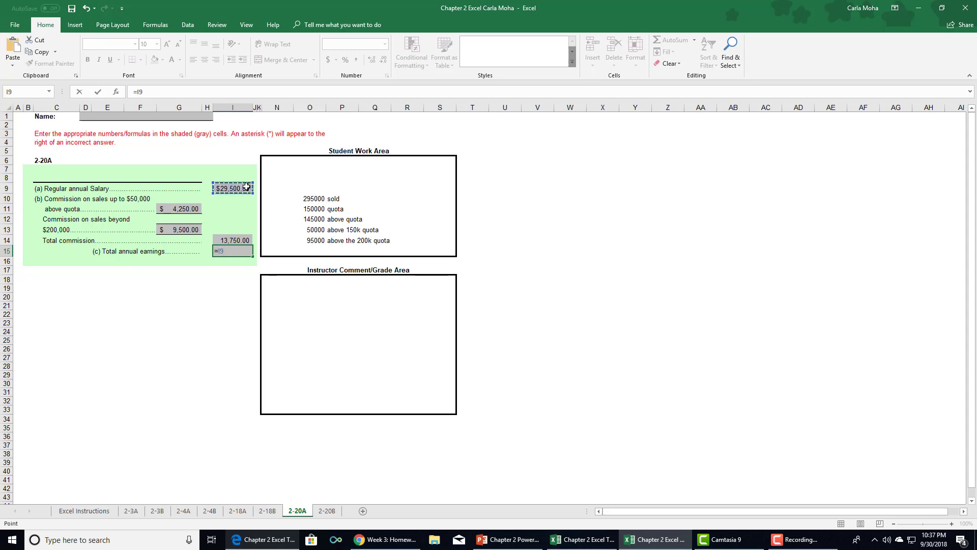
text(+)
click(232, 237)
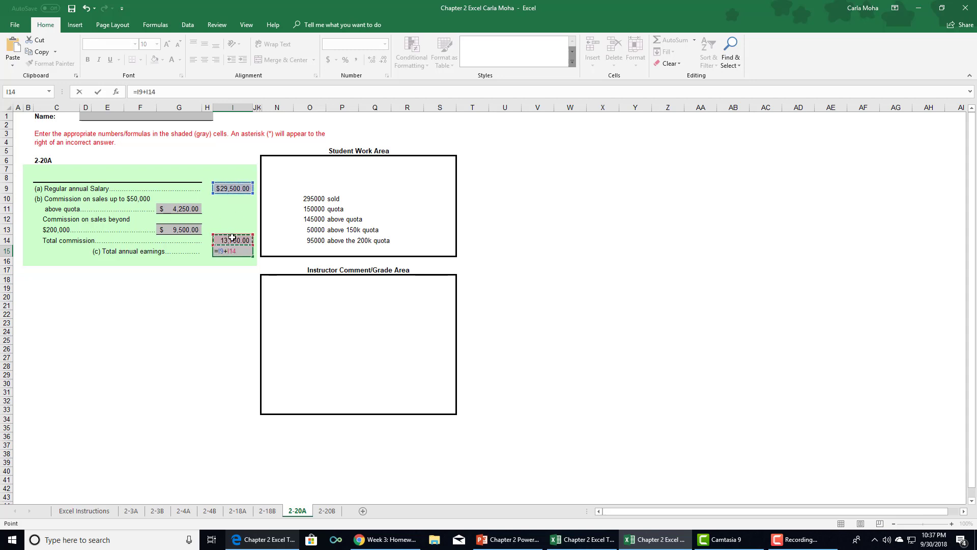
key(Return)
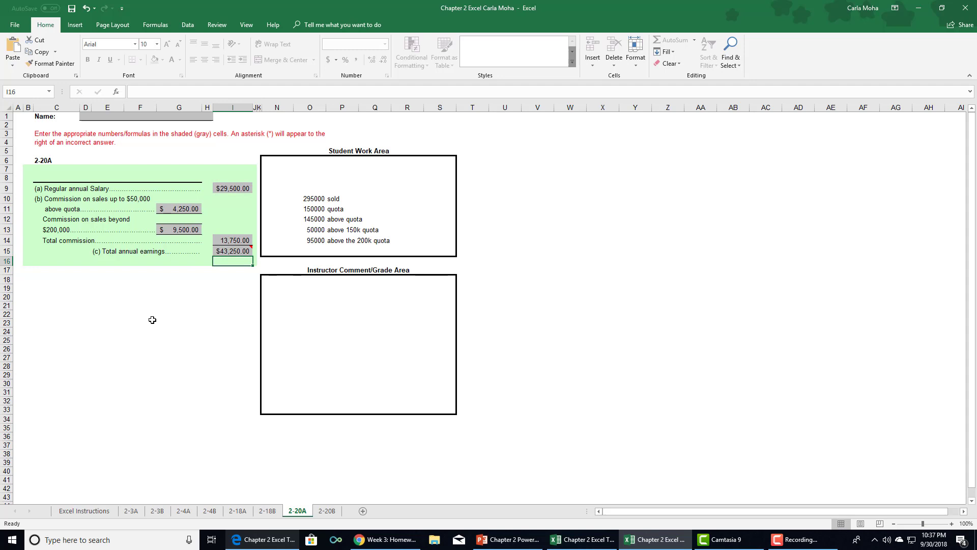